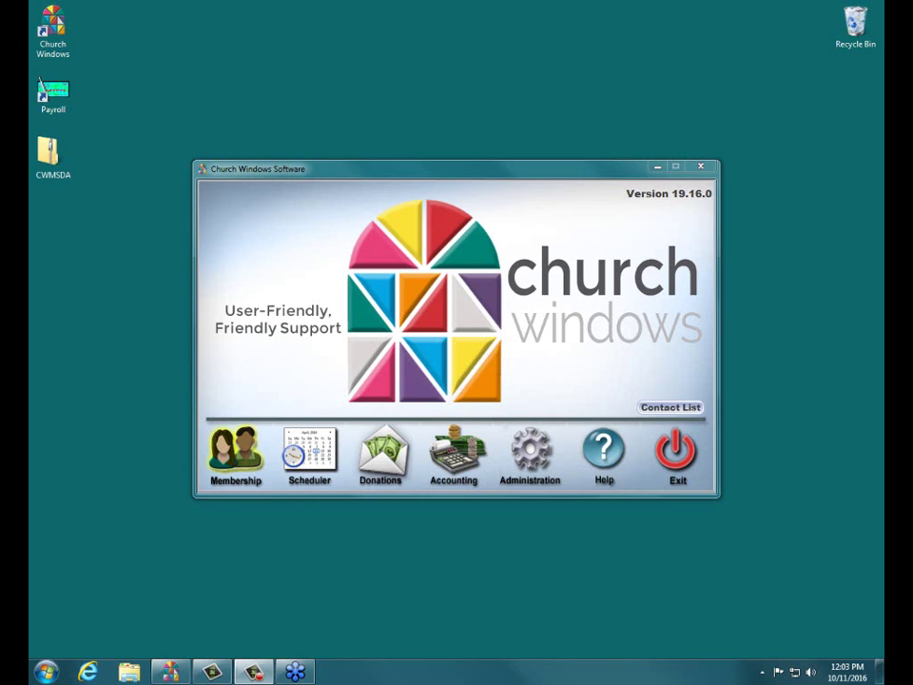
Open the Membership module and look over the report types it offers.
left_click(235, 456)
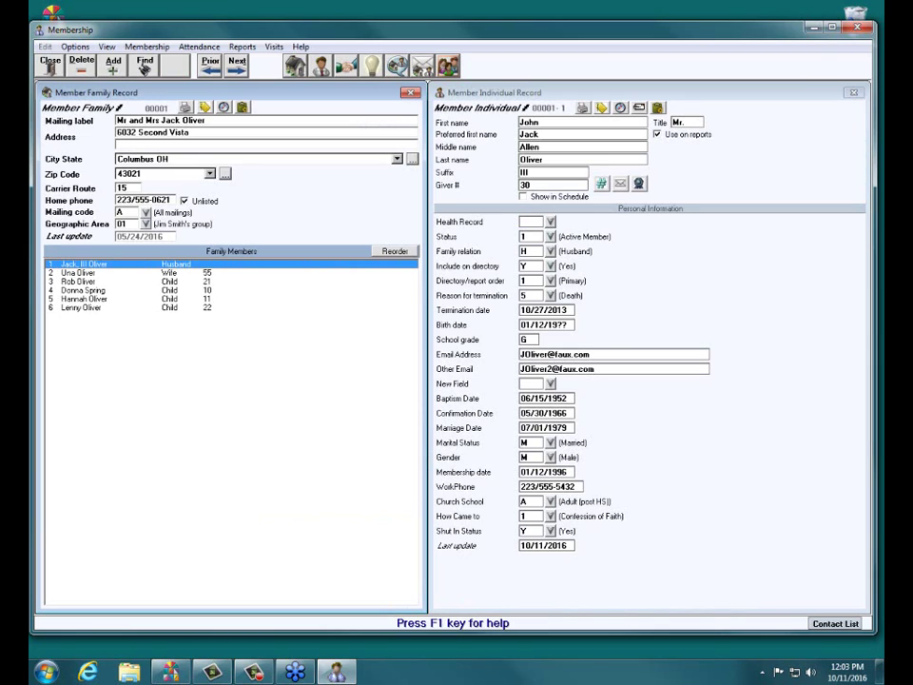
left_click(241, 46)
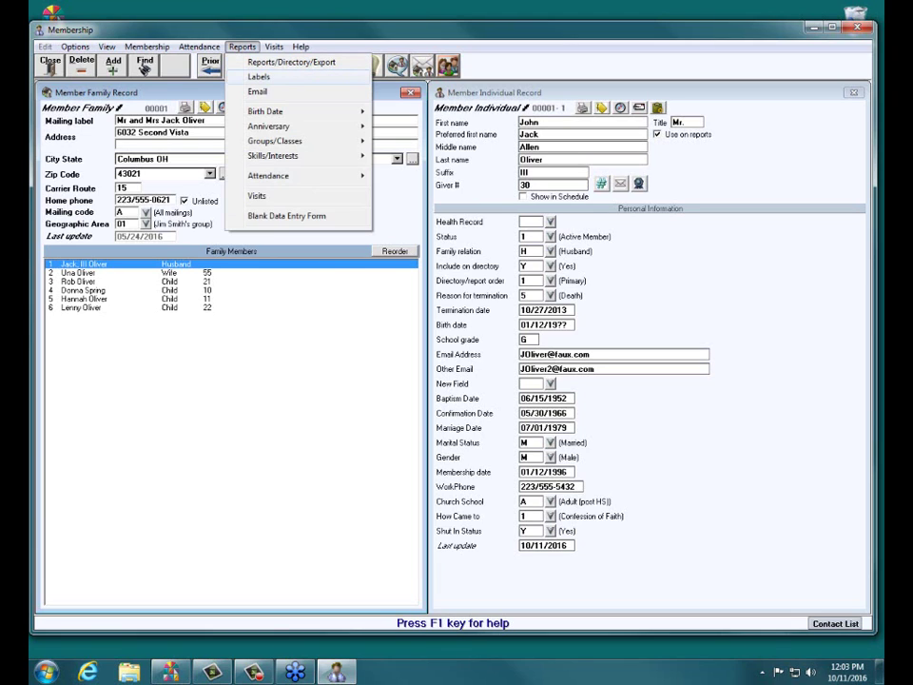
key("Escape")
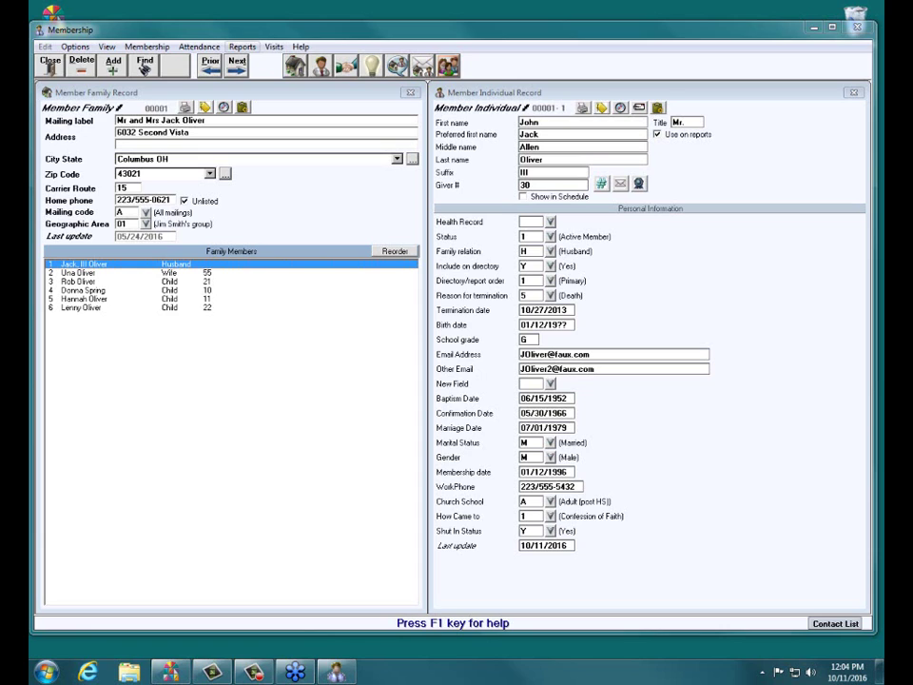
left_click(241, 46)
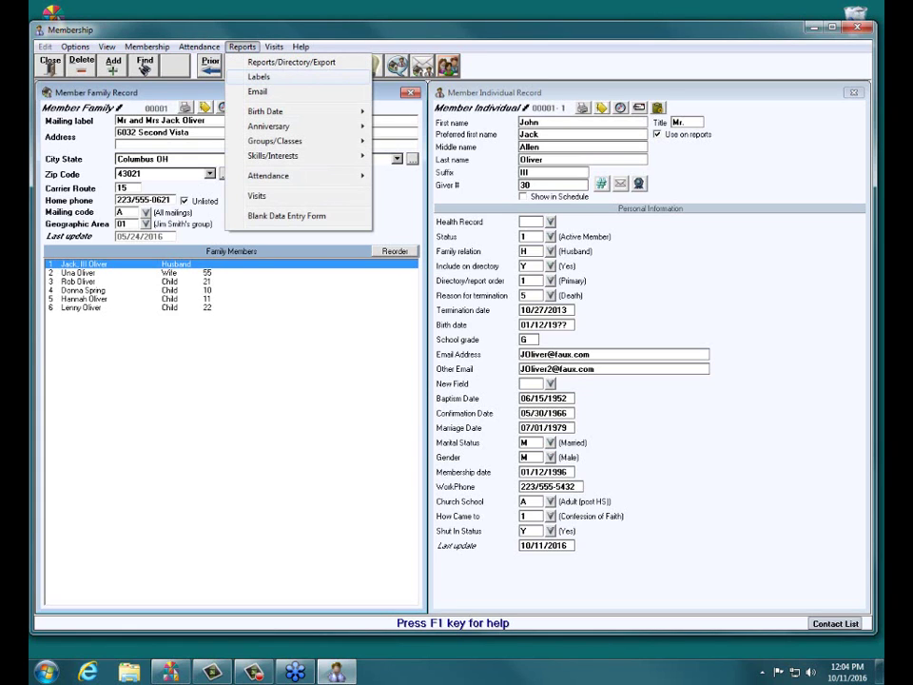
left_click(291, 61)
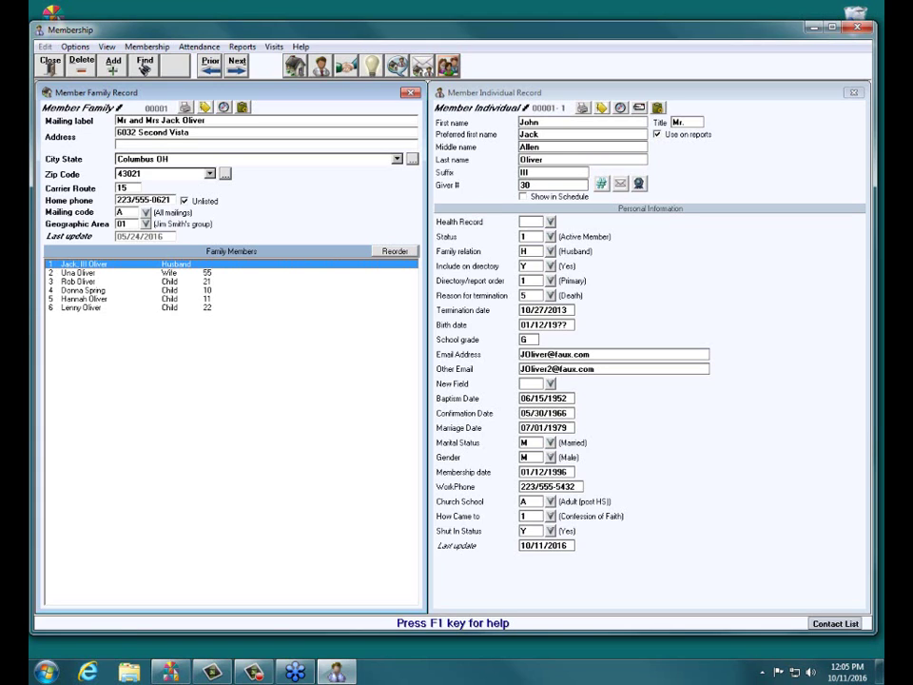
Find one member's record by entering the last name and choosing the husband of that family from the matching names.
left_click(145, 64)
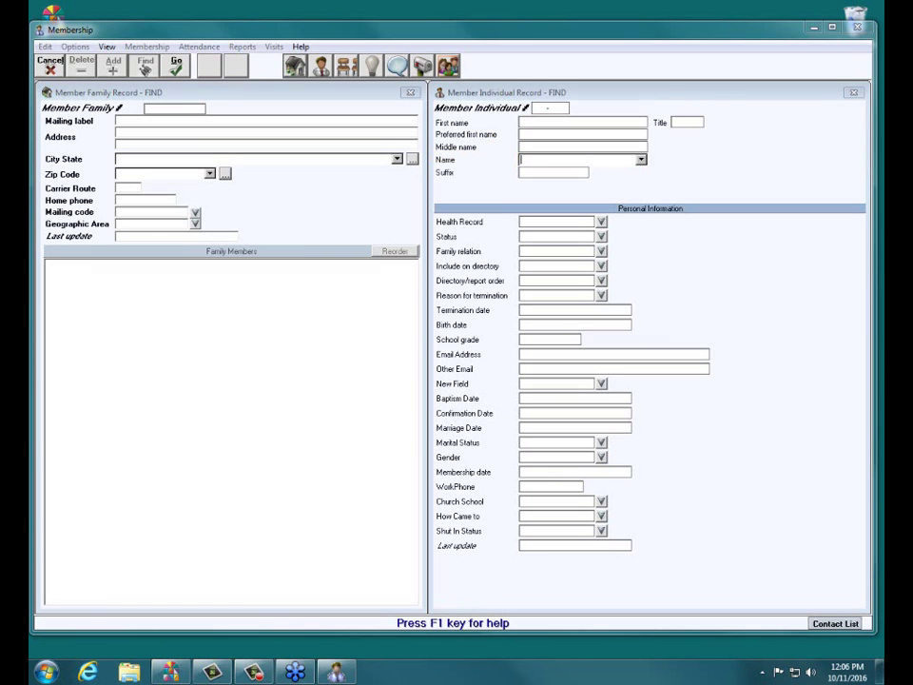
key("Escape")
key("ctrl+f")
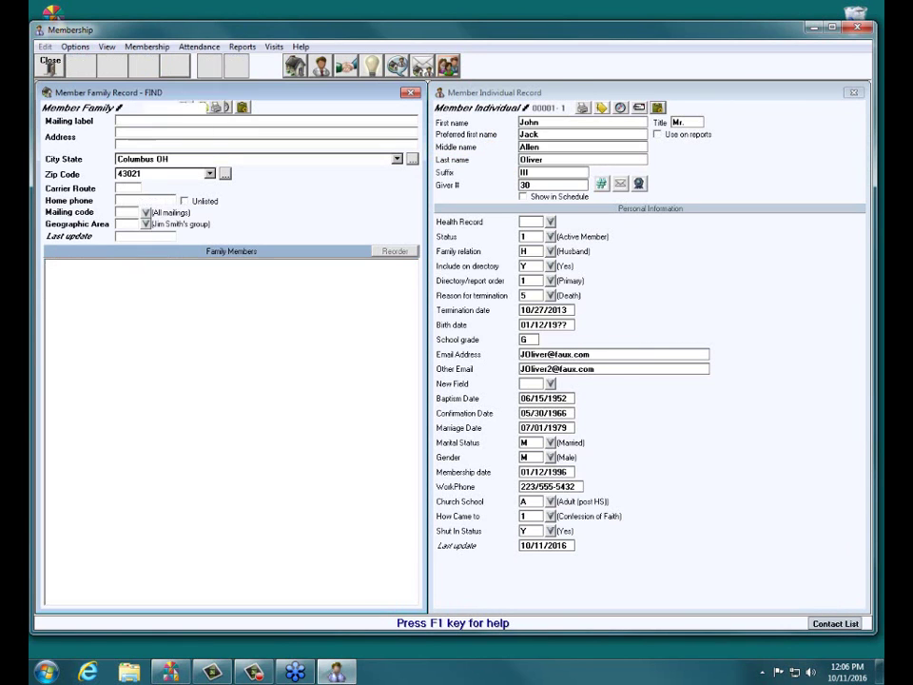
type("west")
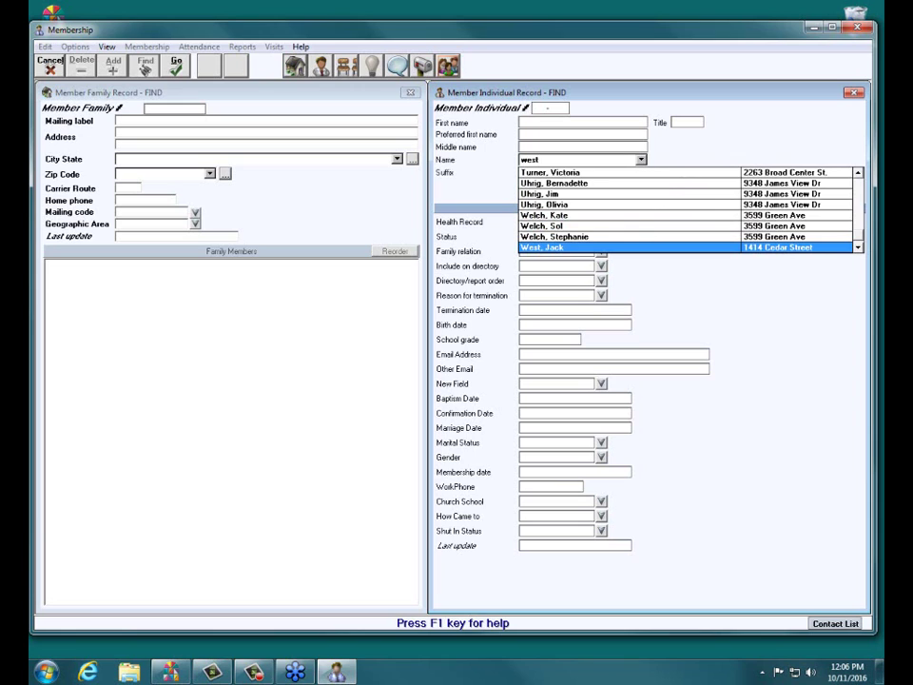
key("Down")
key("Down")
key("Up")
key("Up")
key("Up")
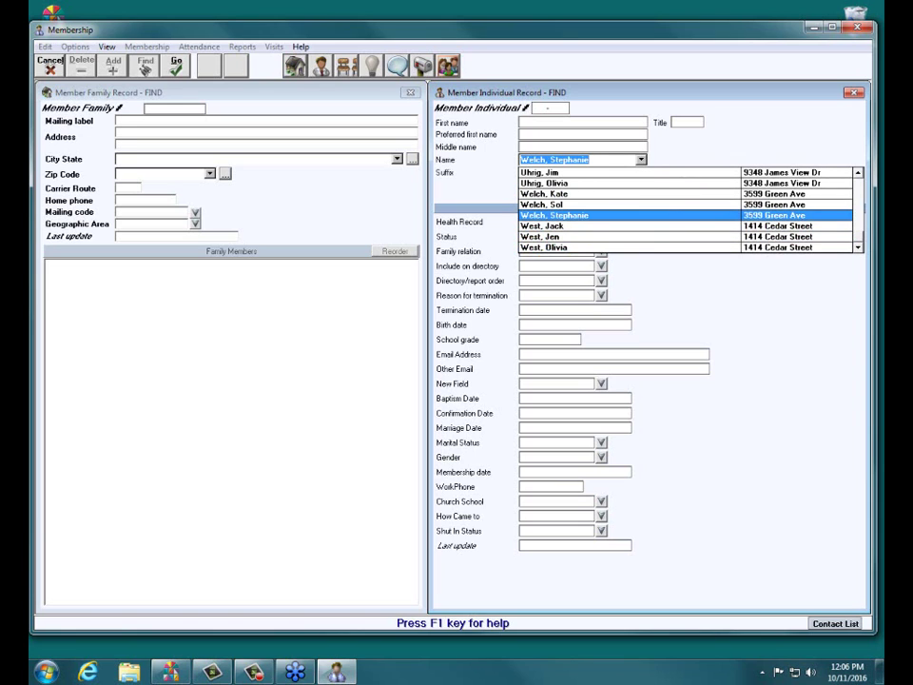
key("Down")
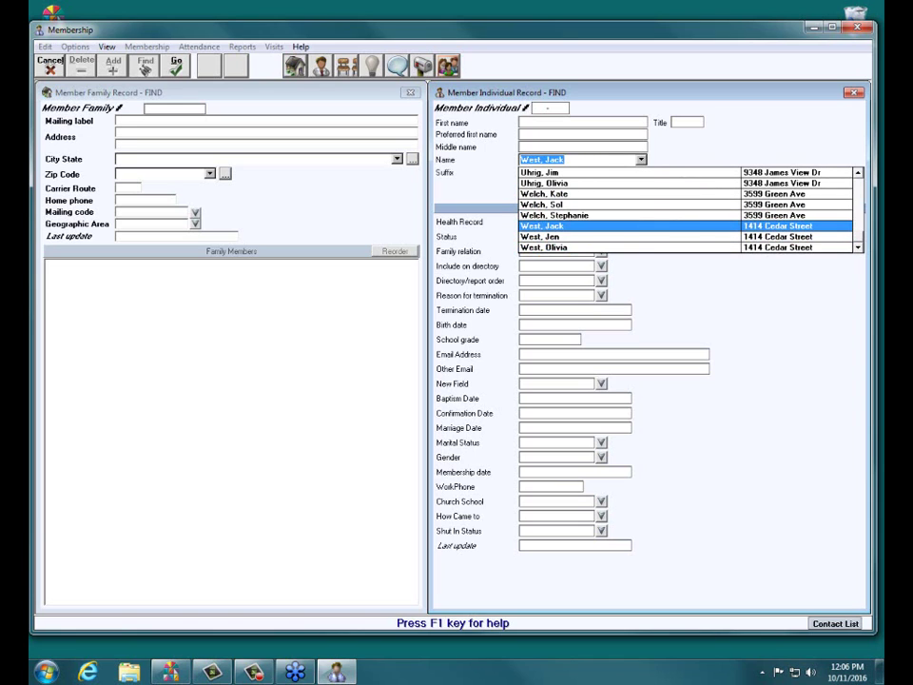
key("Up")
key("Down")
key("Return")
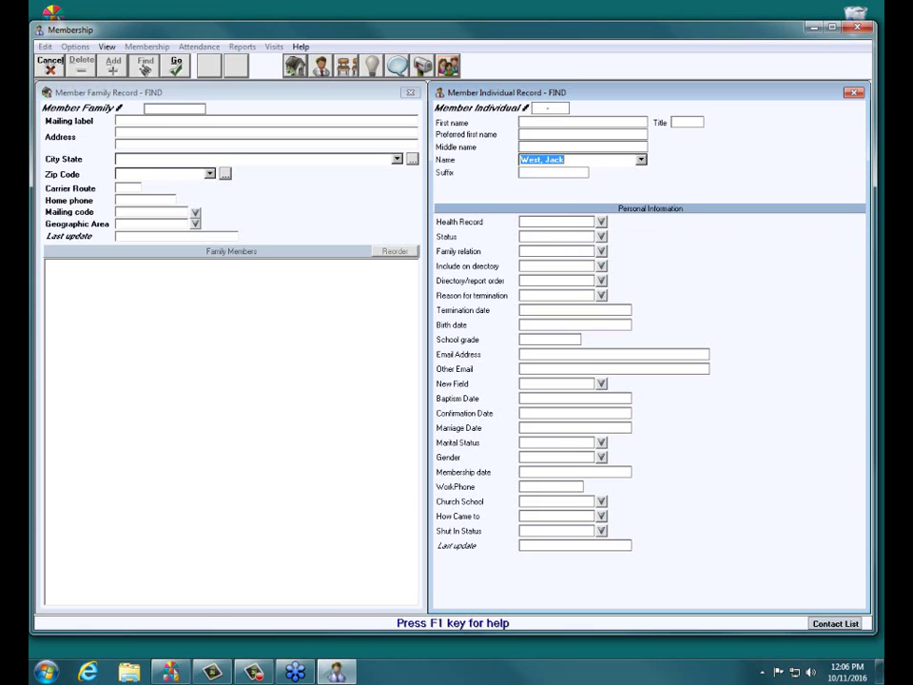
key("Return")
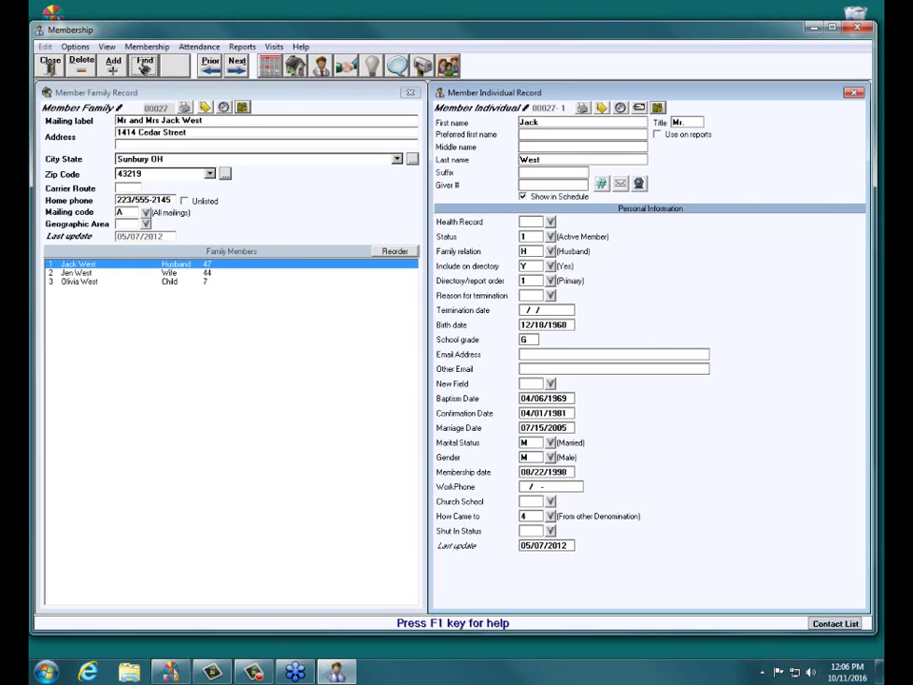
Run a member find with all criteria left blank to list every member record.
left_click(144, 65)
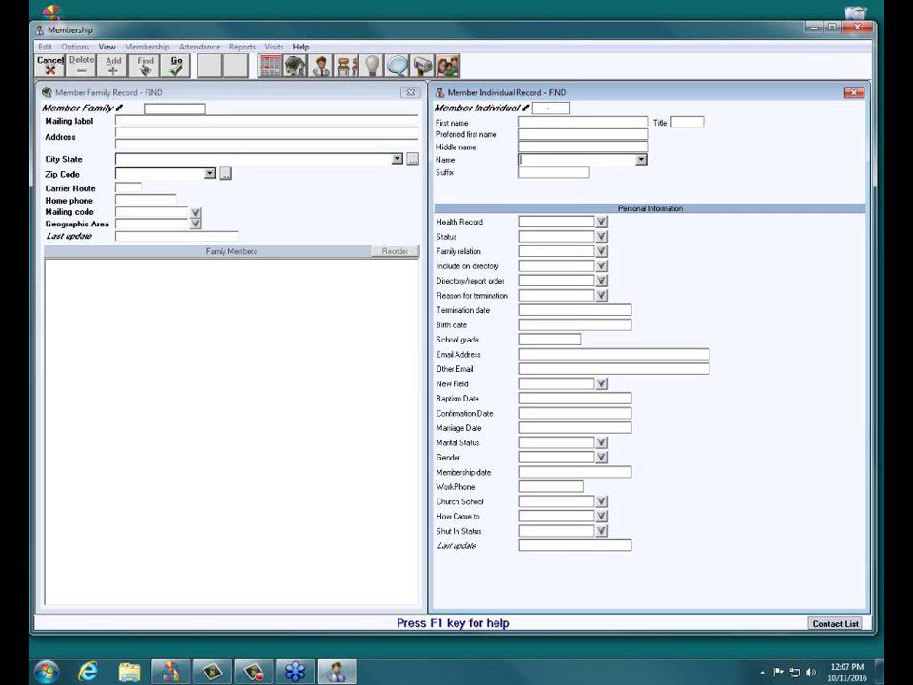
left_click(50, 64)
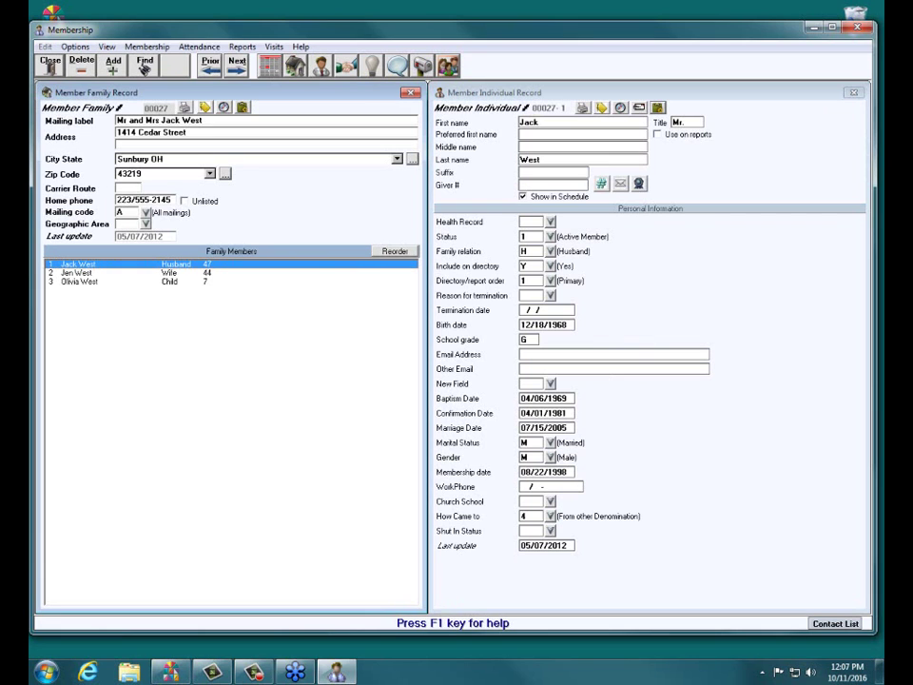
left_click(145, 65)
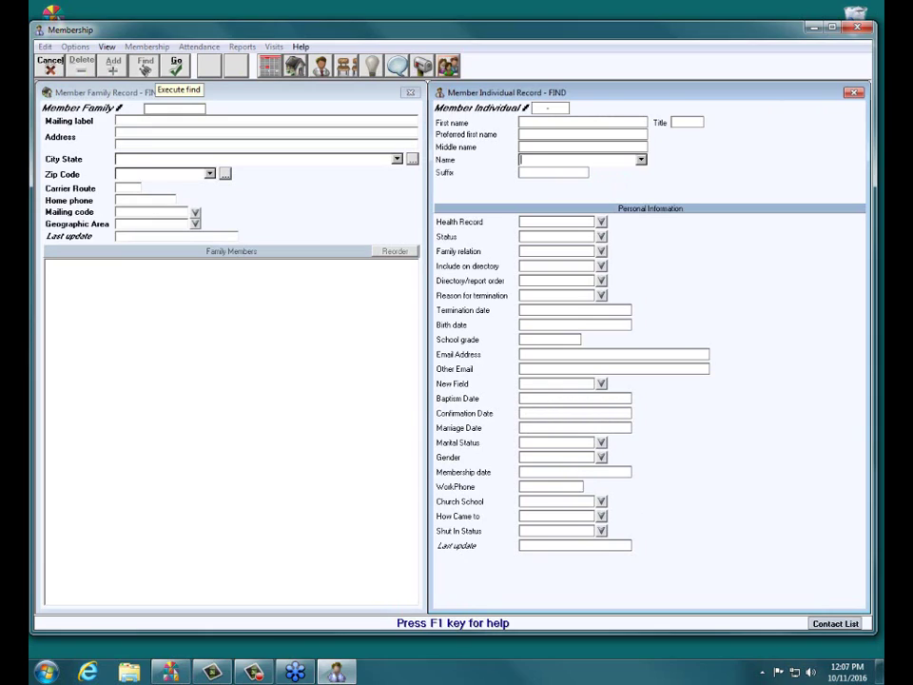
left_click(176, 65)
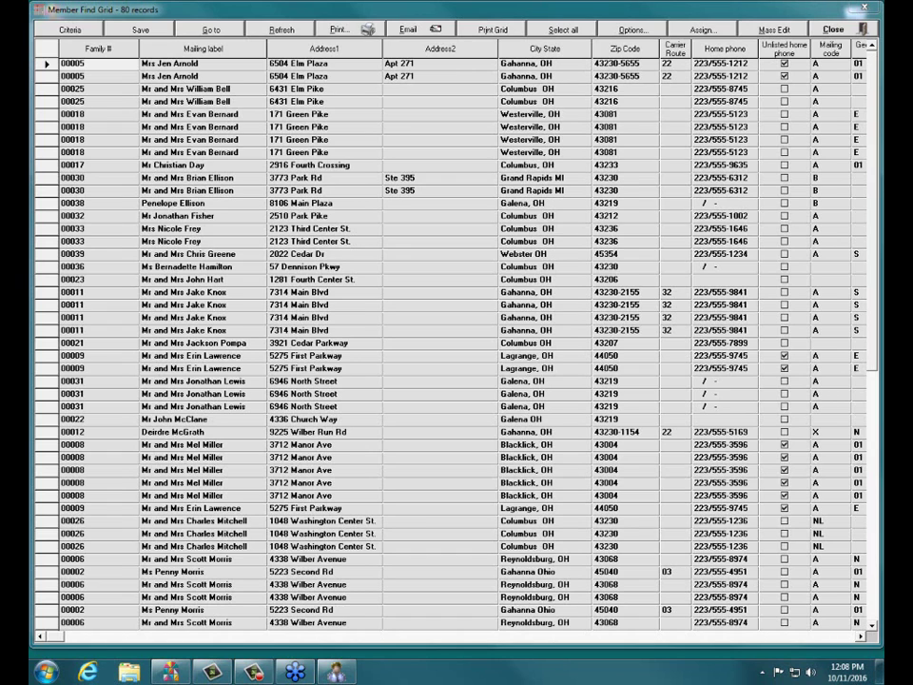
scroll(451, 342, "right", 10)
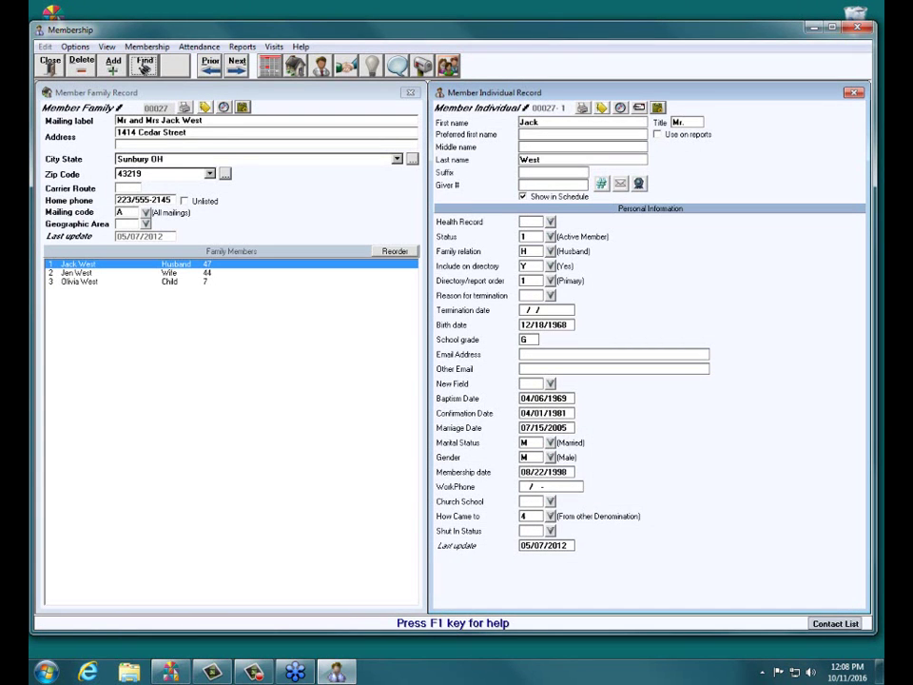
Repeat the blank member find, examine the grid's columns through Shut In Status, and close the grid.
left_click(145, 65)
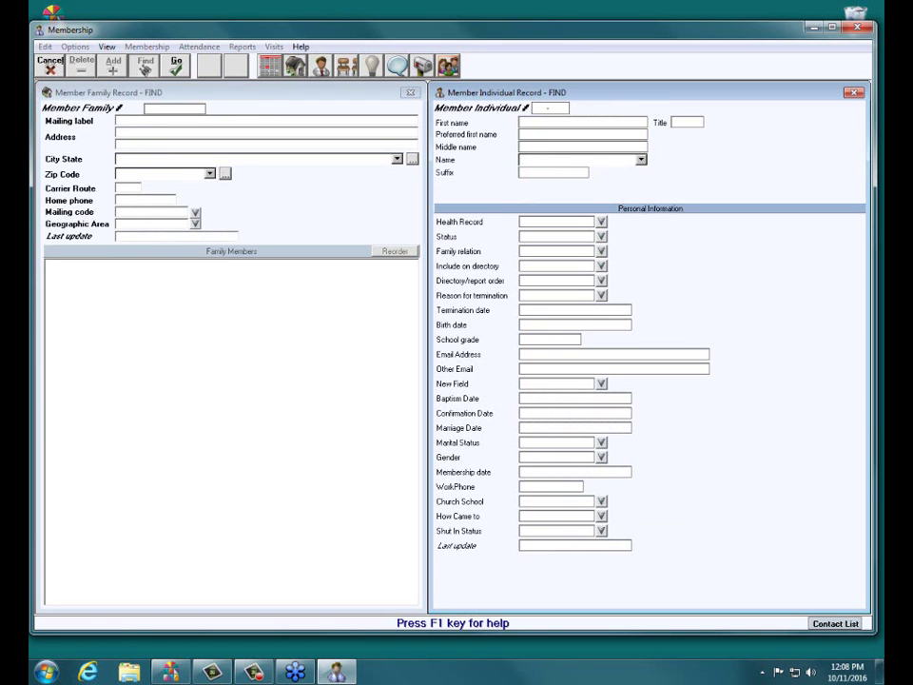
key("Return")
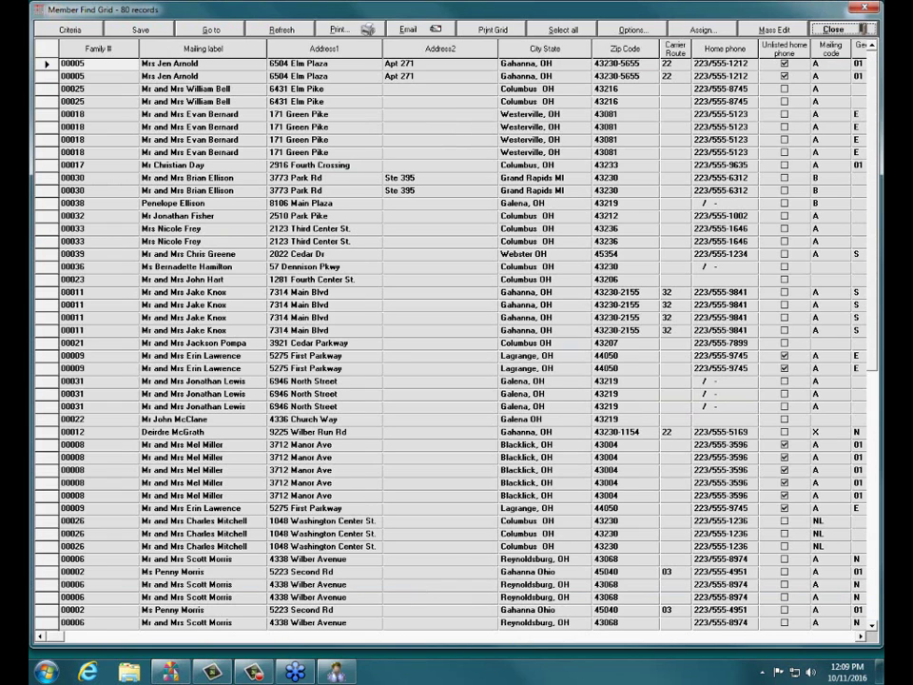
left_click(547, 635)
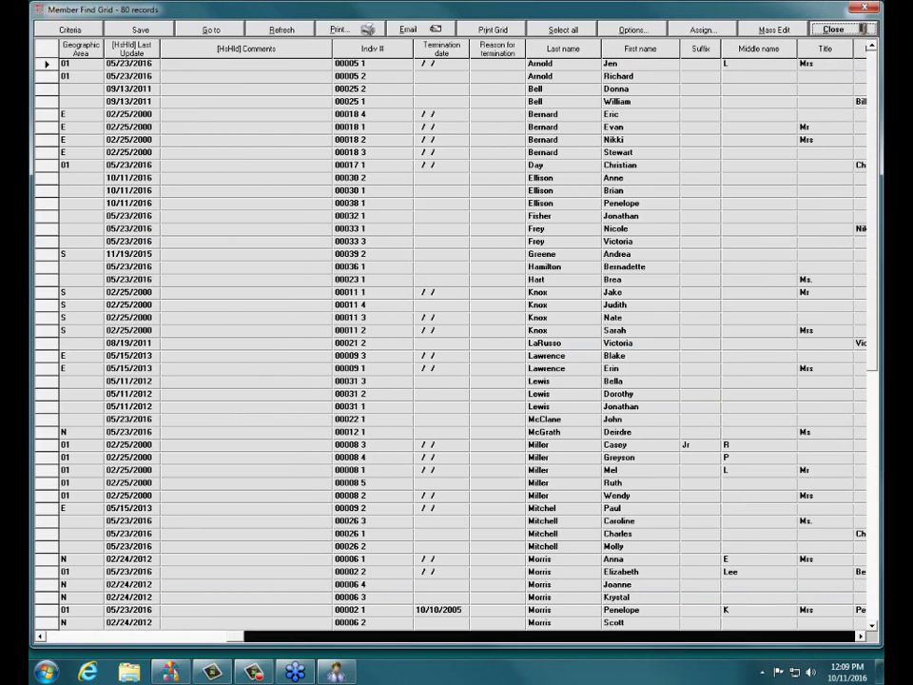
scroll(456, 342, "right", 5)
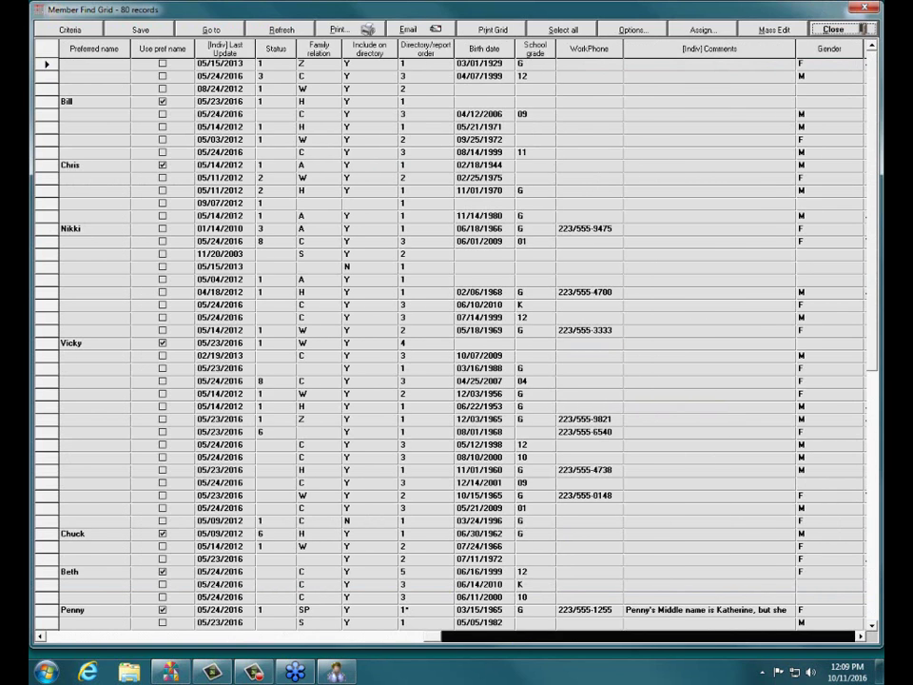
scroll(456, 343, "right", 1)
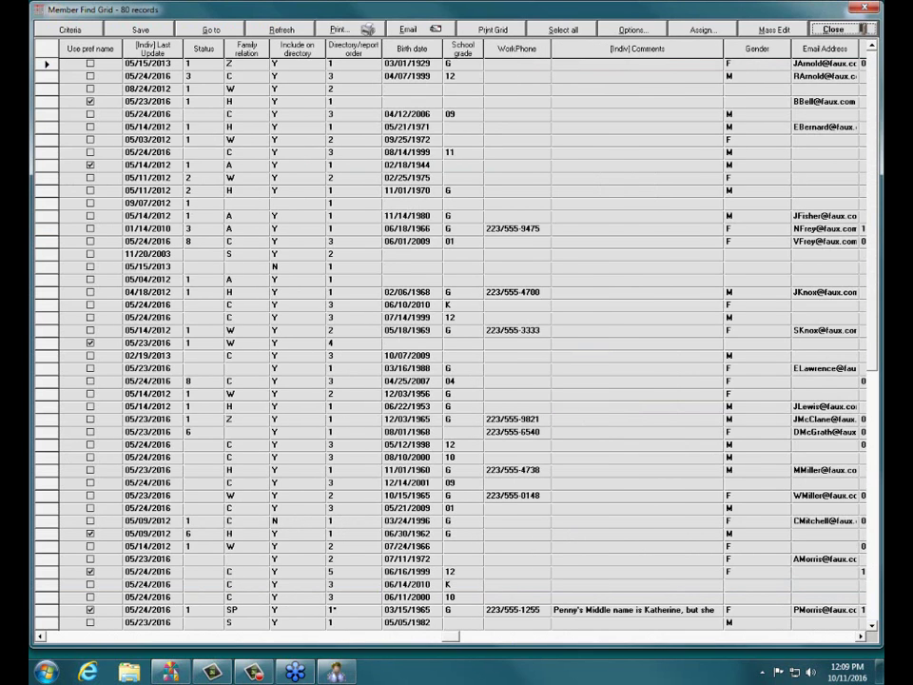
scroll(457, 343, "right", 5)
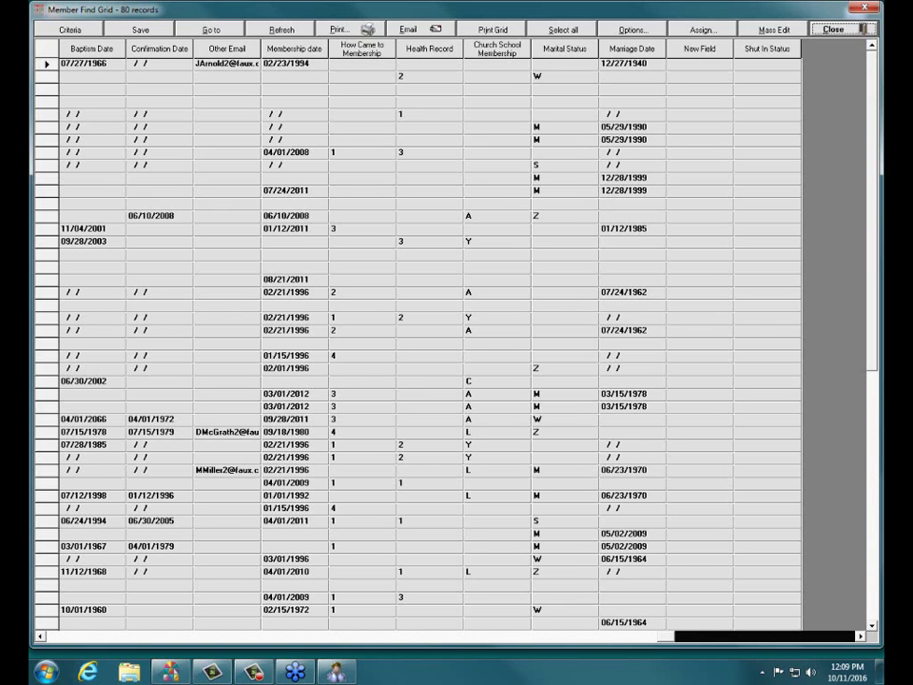
left_click(833, 28)
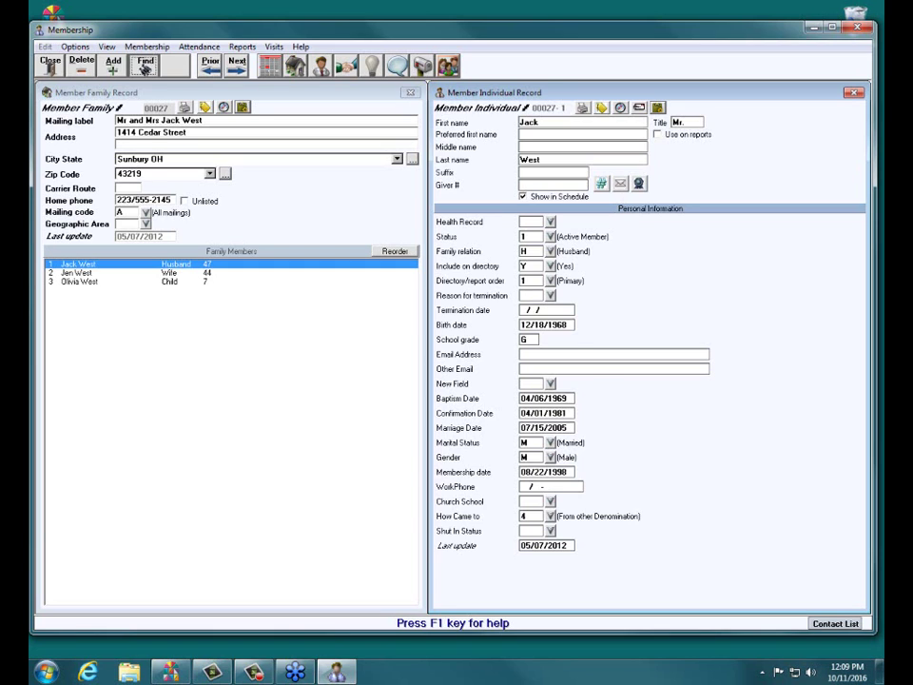
Find all individuals with Status 1 (Active Member), review the results grid, and close it.
left_click(145, 67)
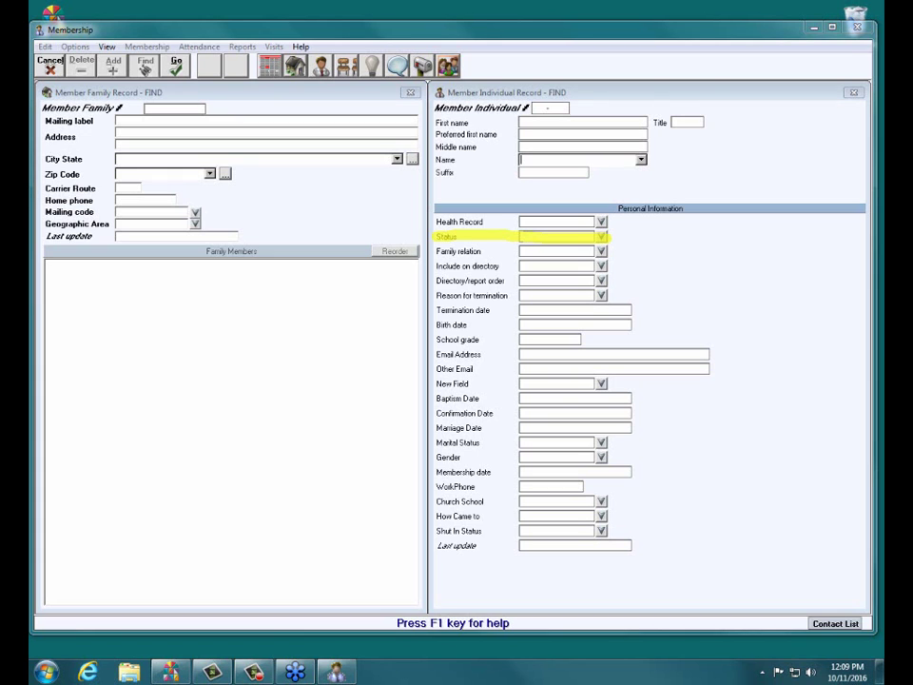
left_click(522, 236)
left_click(601, 236)
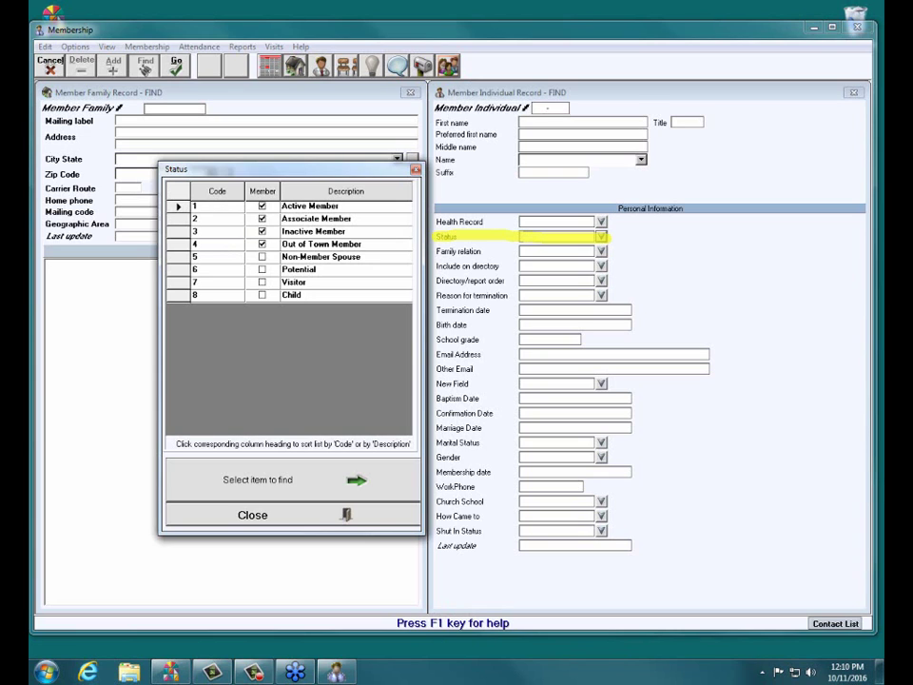
left_click(309, 206)
key("Return")
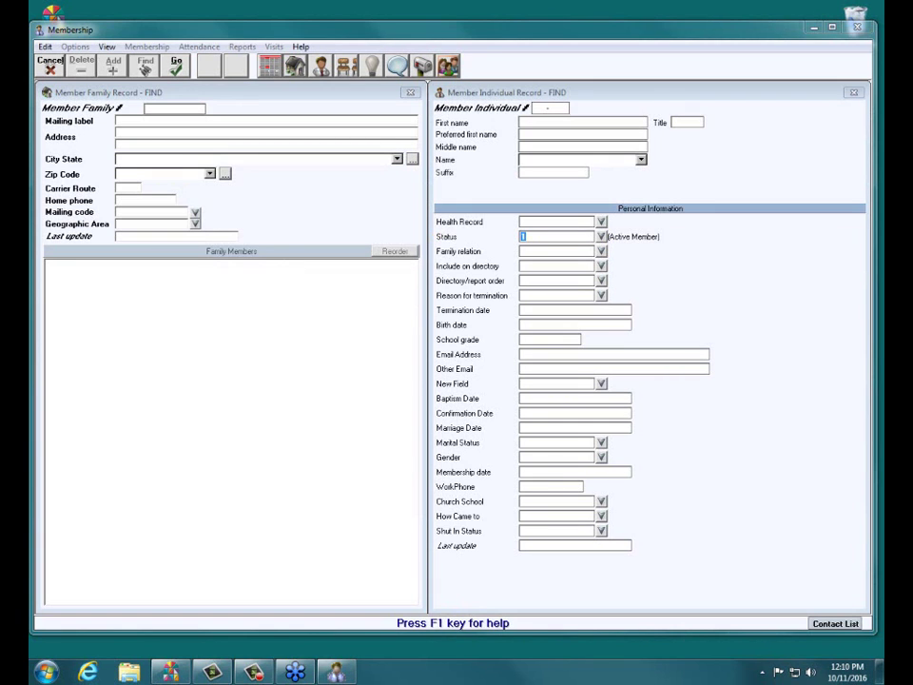
key("Return")
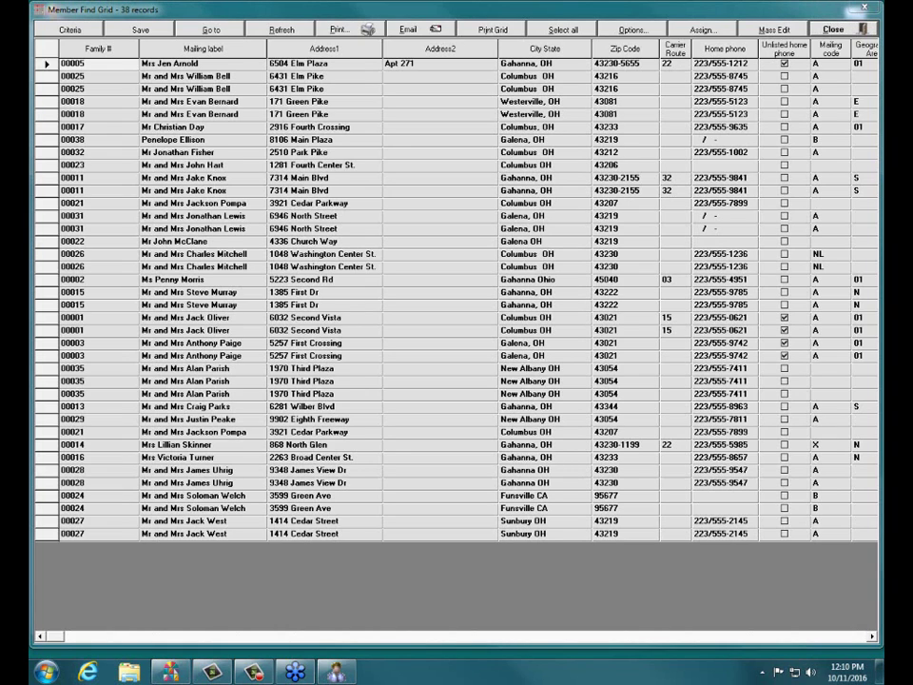
left_click(833, 29)
key("alt+c")
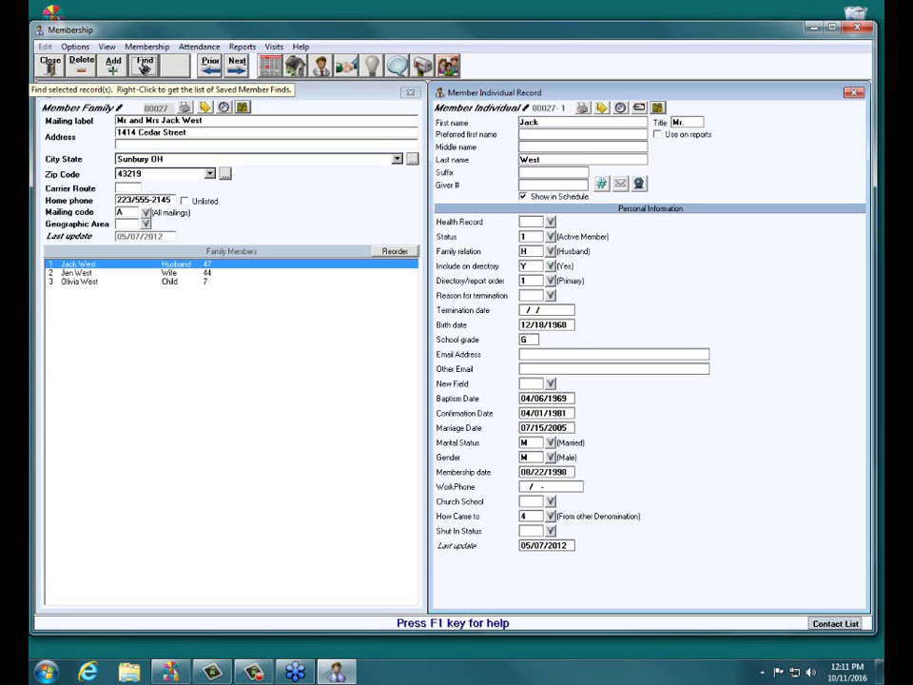
Find all individuals that have any reason for termination, using the wildcard * as the criterion.
left_click(145, 69)
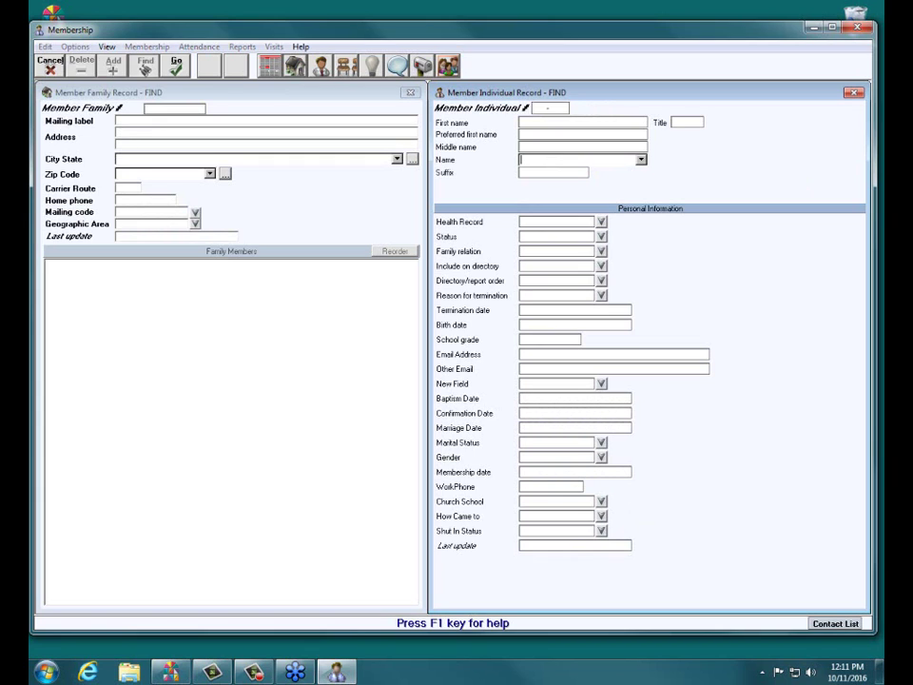
left_click(556, 294)
type("*")
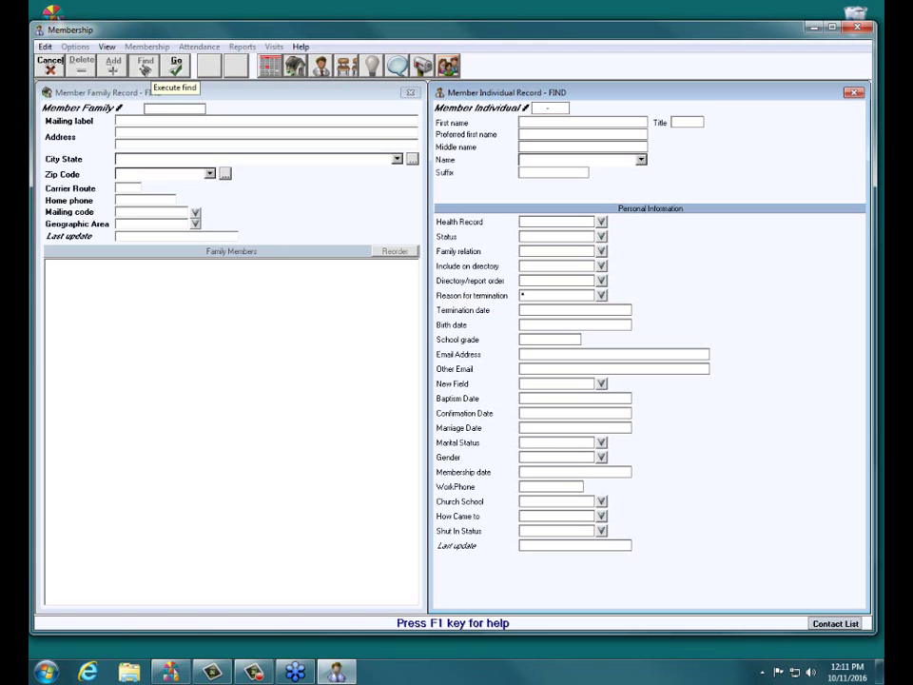
left_click(175, 67)
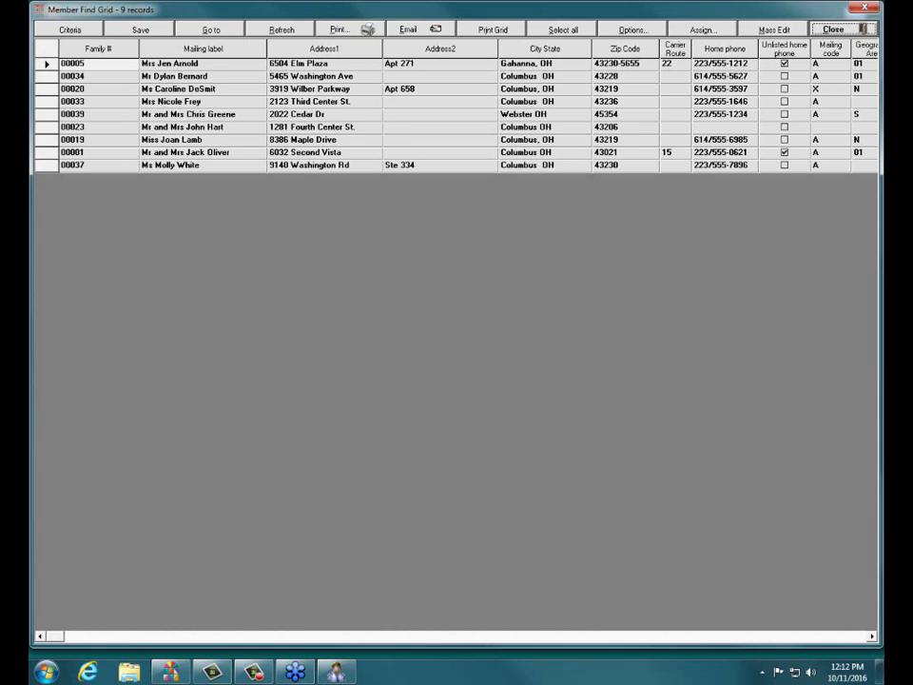
Review the found members' Termination date and Reason for termination columns, and close the results grid.
left_click(202, 101)
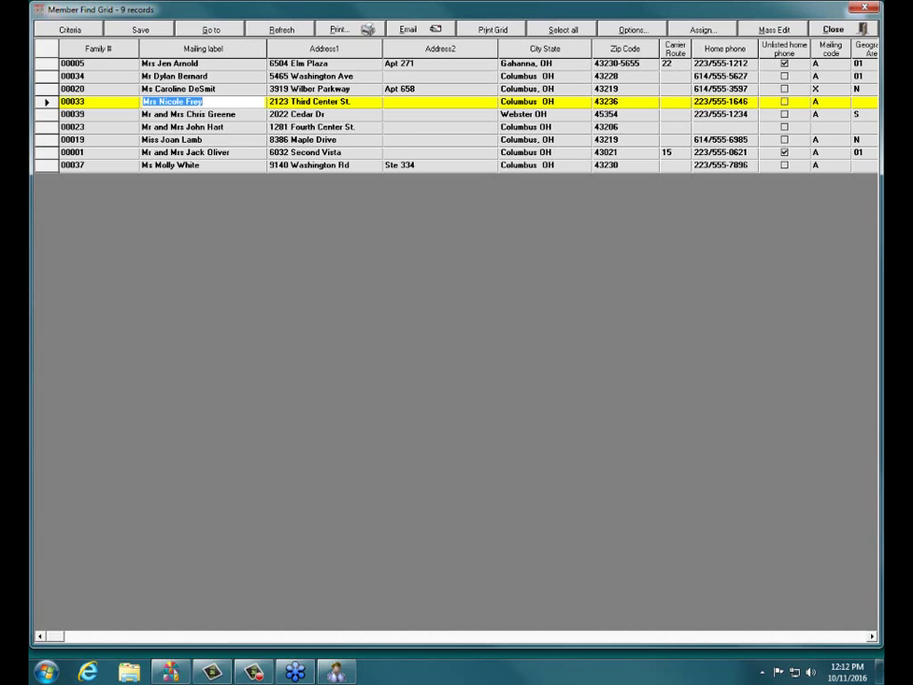
left_click(202, 140)
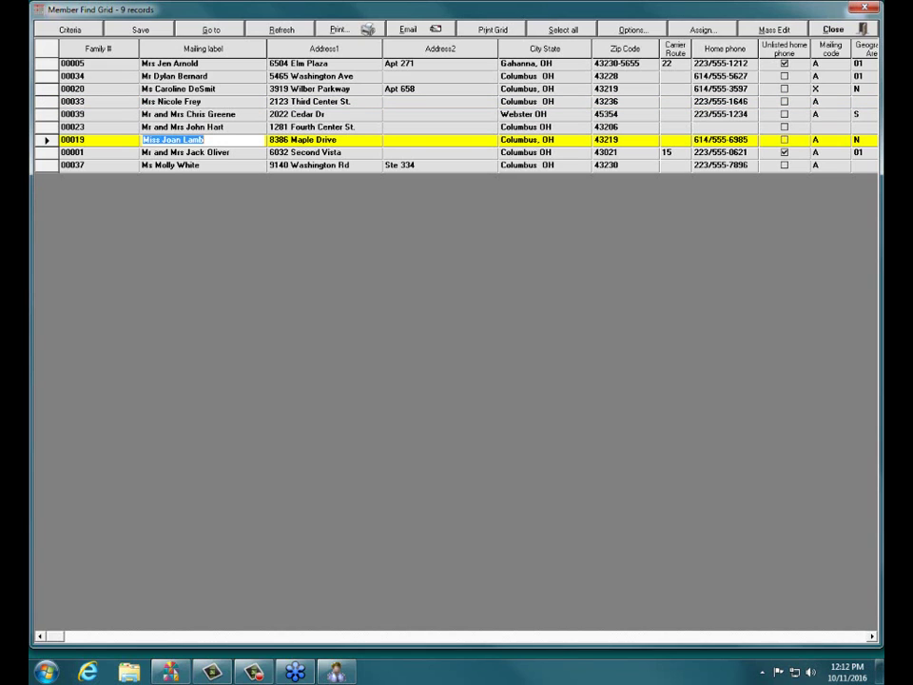
left_click_drag(55, 635, 110, 635)
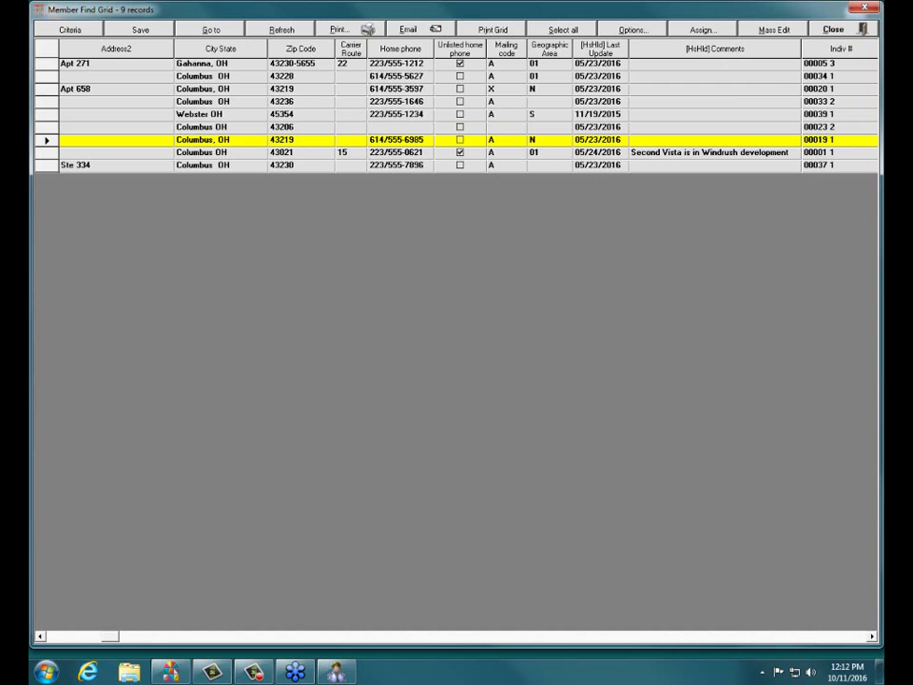
scroll(149, 477, "right", 5)
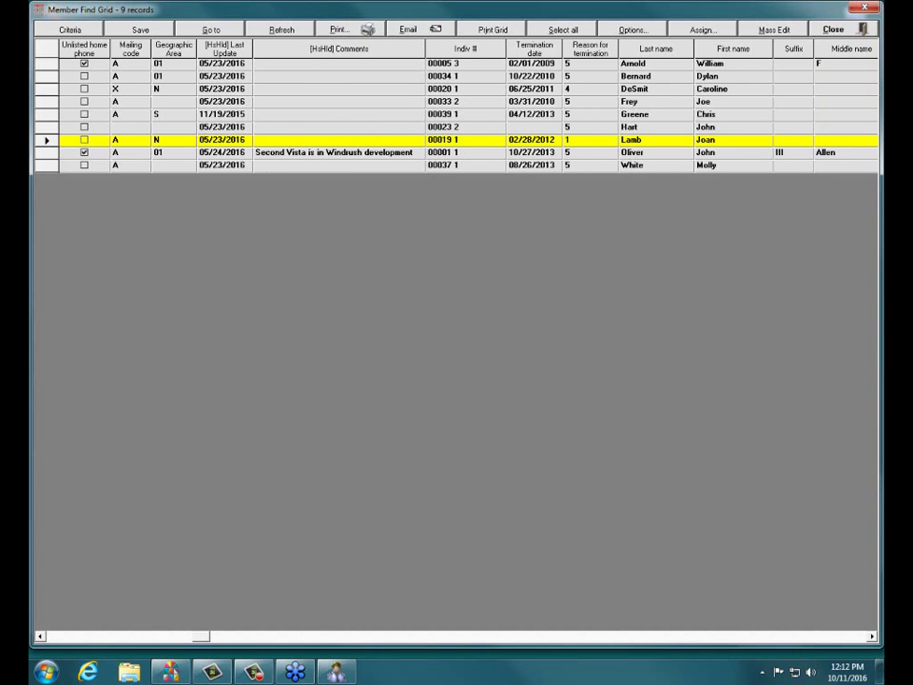
key("alt+c")
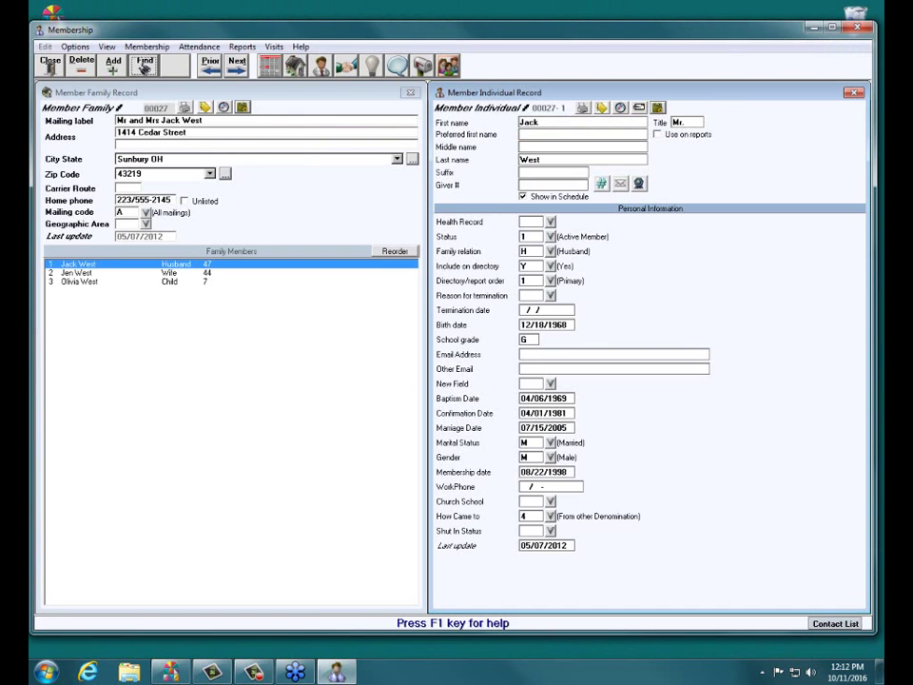
Start a new find, try a terminated member's last name in the name criterion, and clear it.
left_click(144, 66)
type("l")
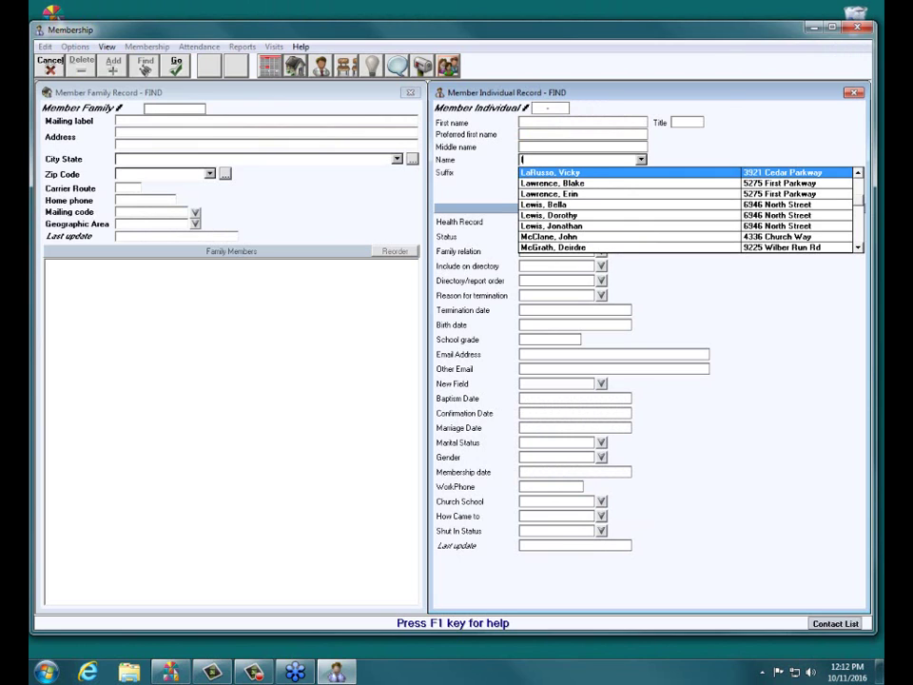
type("ambi")
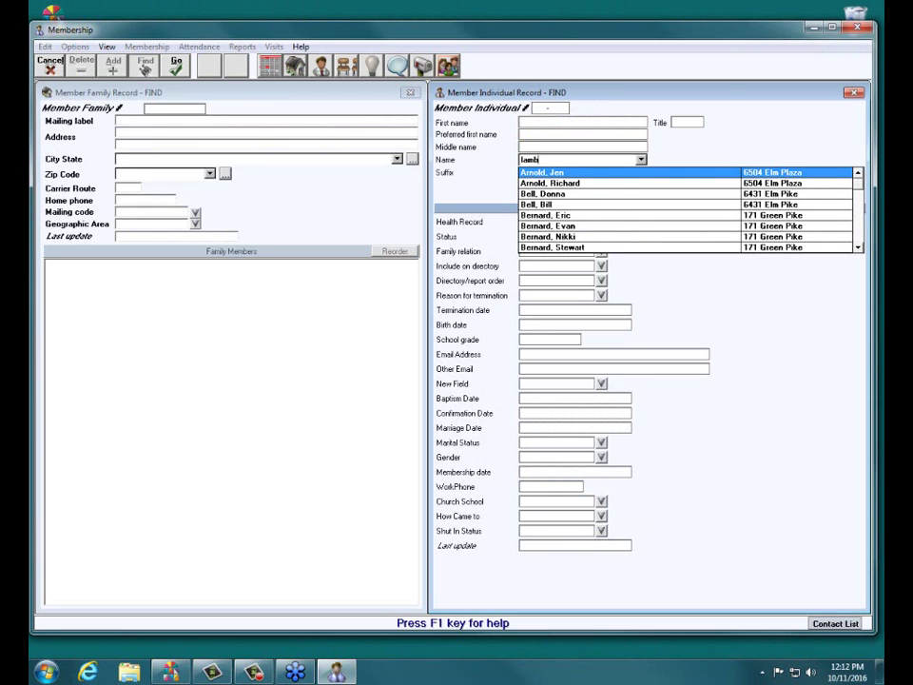
key("BackSpace")
key("BackSpace")
key("BackSpace")
key("BackSpace")
key("BackSpace")
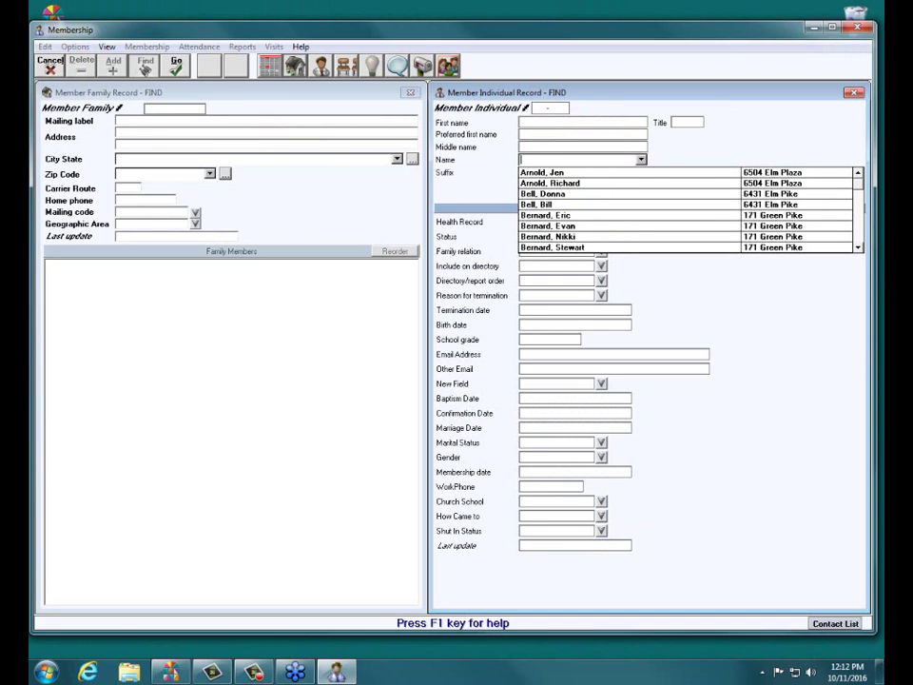
Look up the valid codes for the Reason for termination criterion, and cancel the find.
left_click(556, 295)
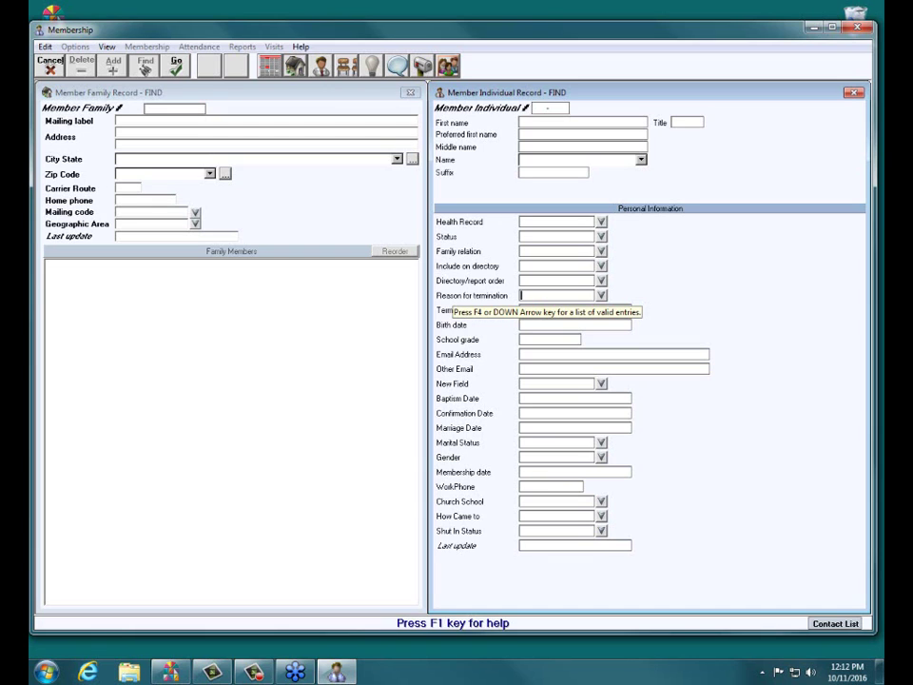
key("F4")
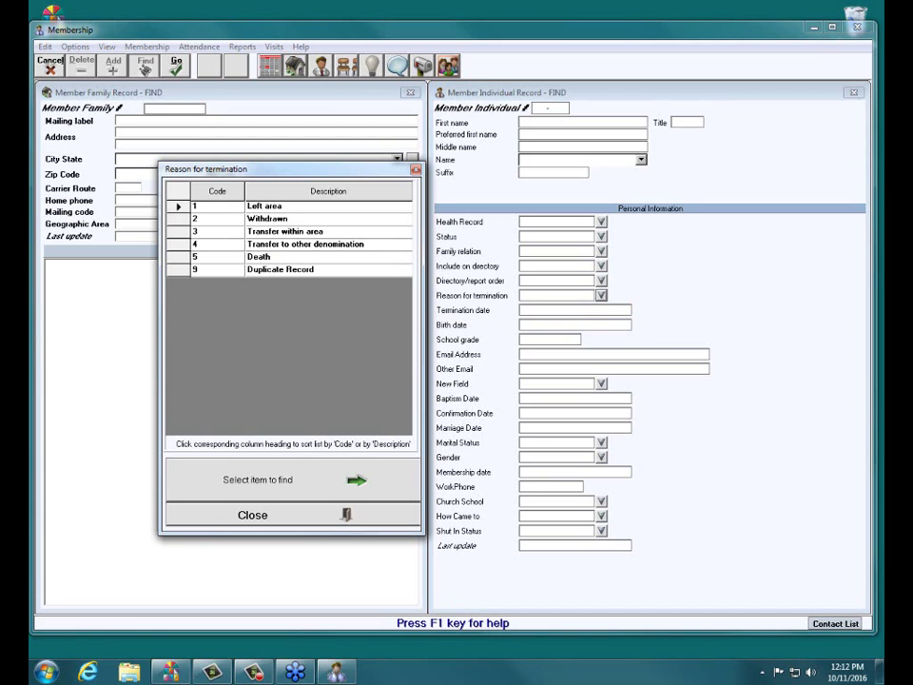
key("Escape")
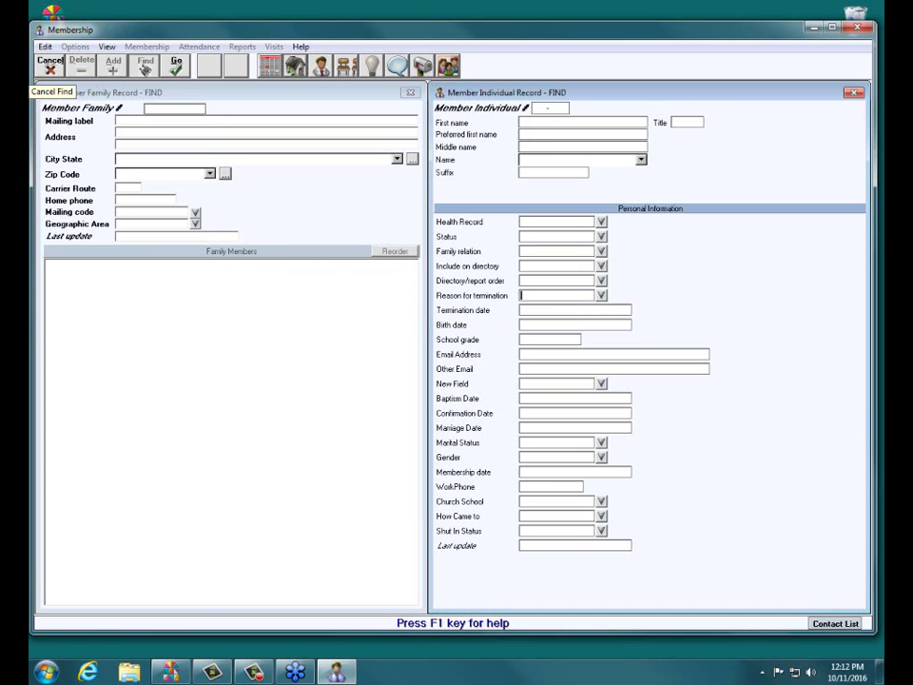
left_click(49, 66)
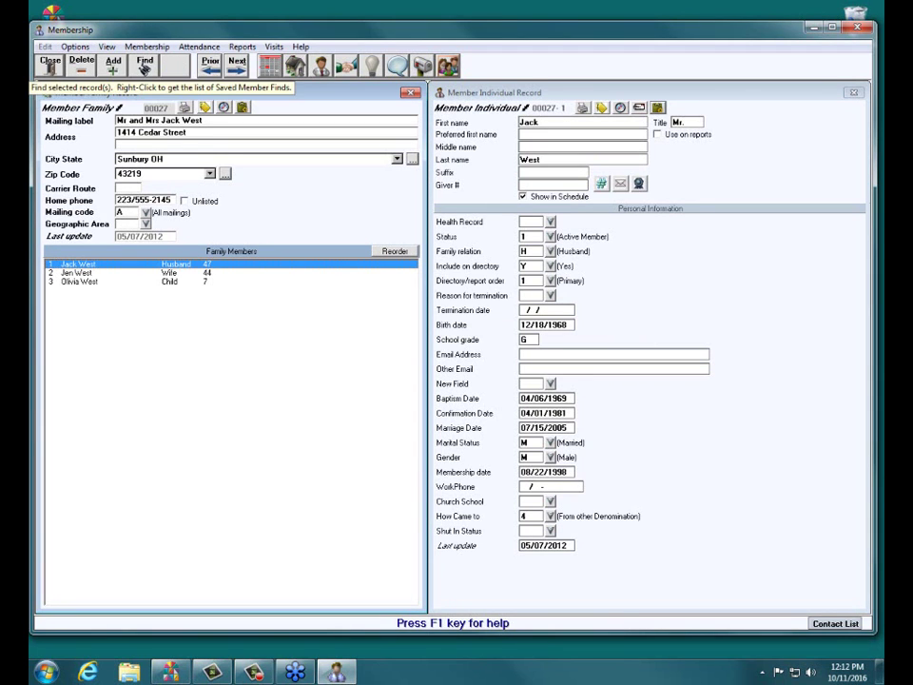
Find all members with mailing codes in the range A:NL, review the Mailing code column, and close the grid.
left_click(145, 65)
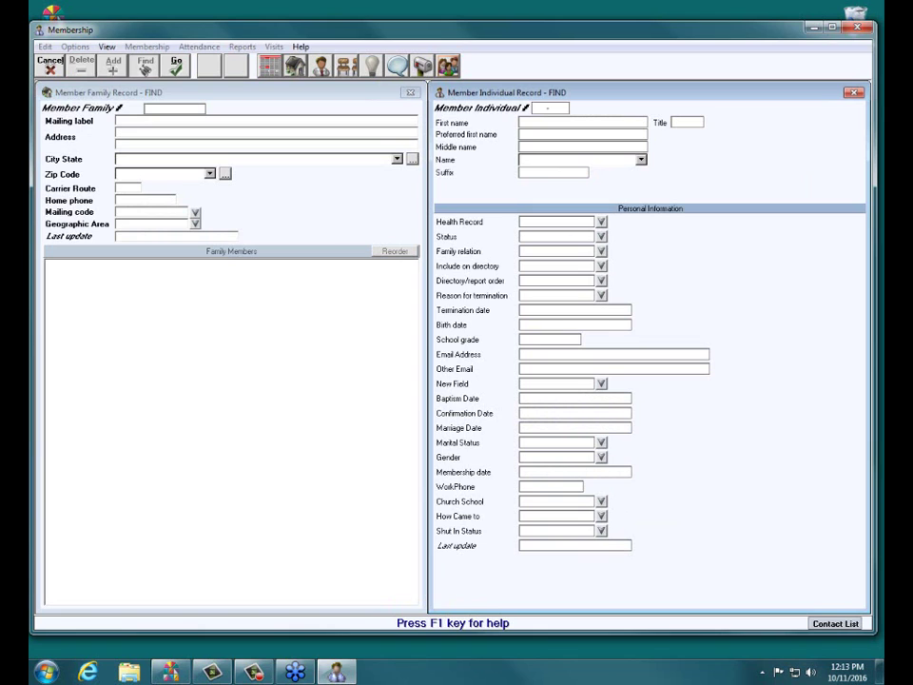
left_click(195, 212)
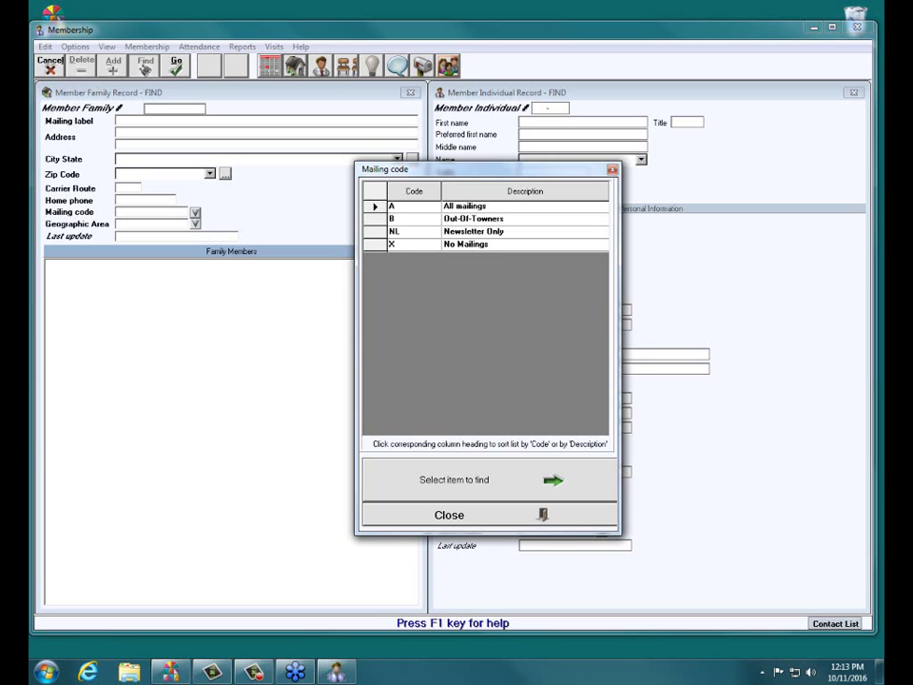
key("Escape")
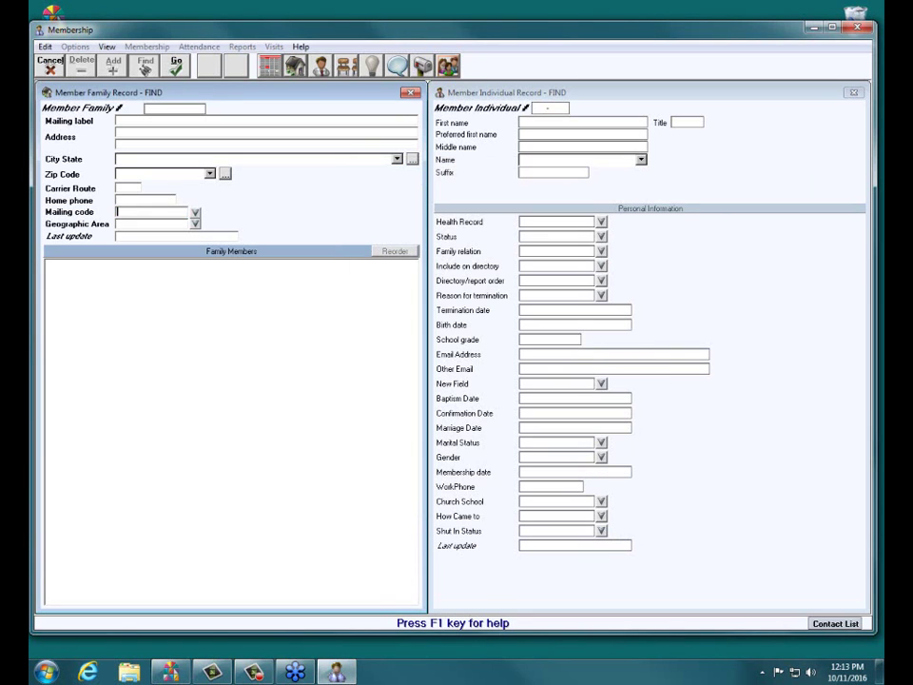
type("A:NL")
key("Return")
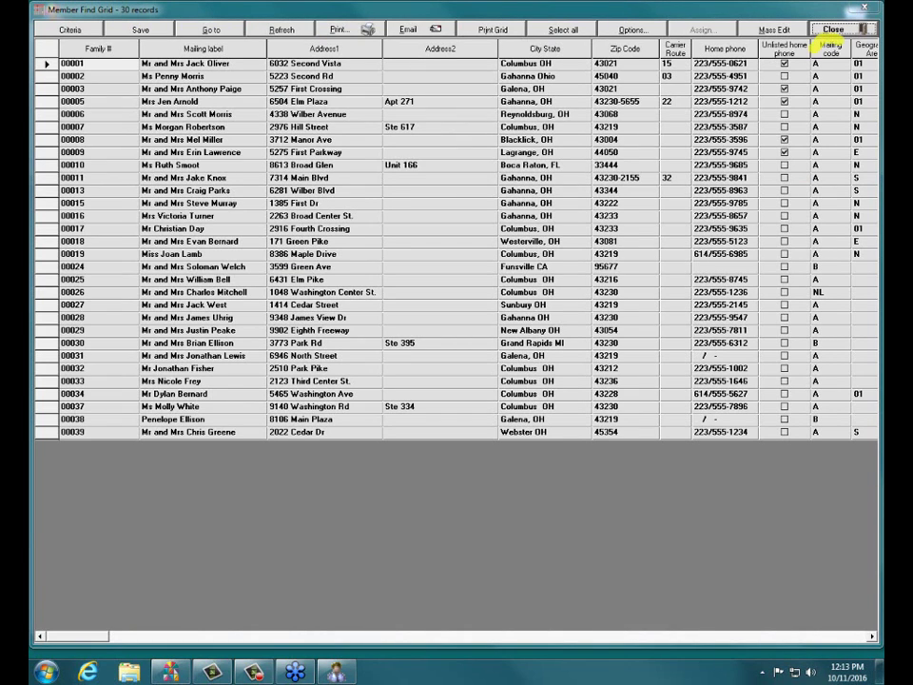
left_click_drag(817, 57, 808, 437)
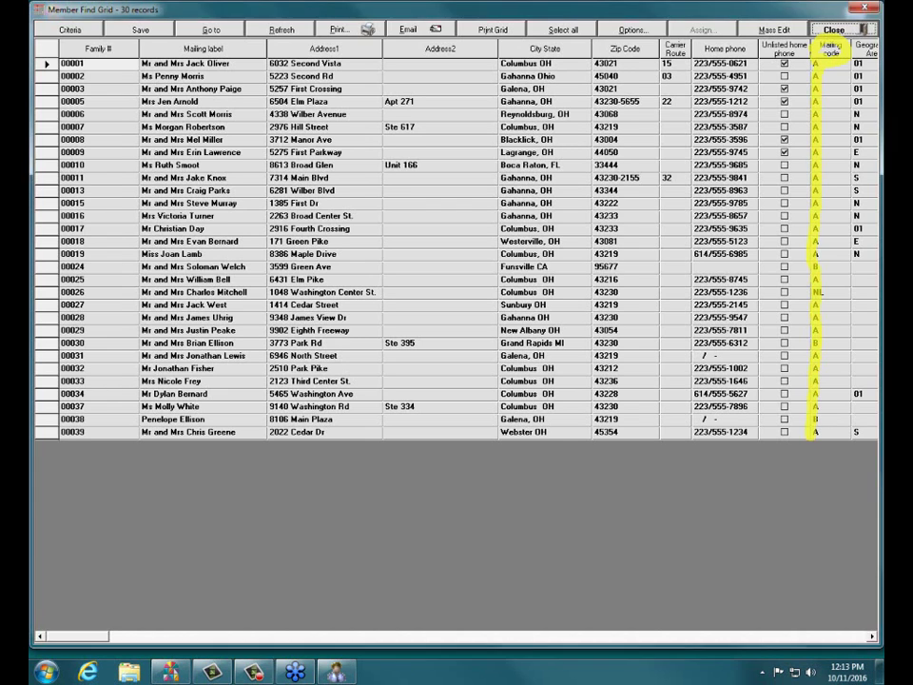
left_click(846, 28)
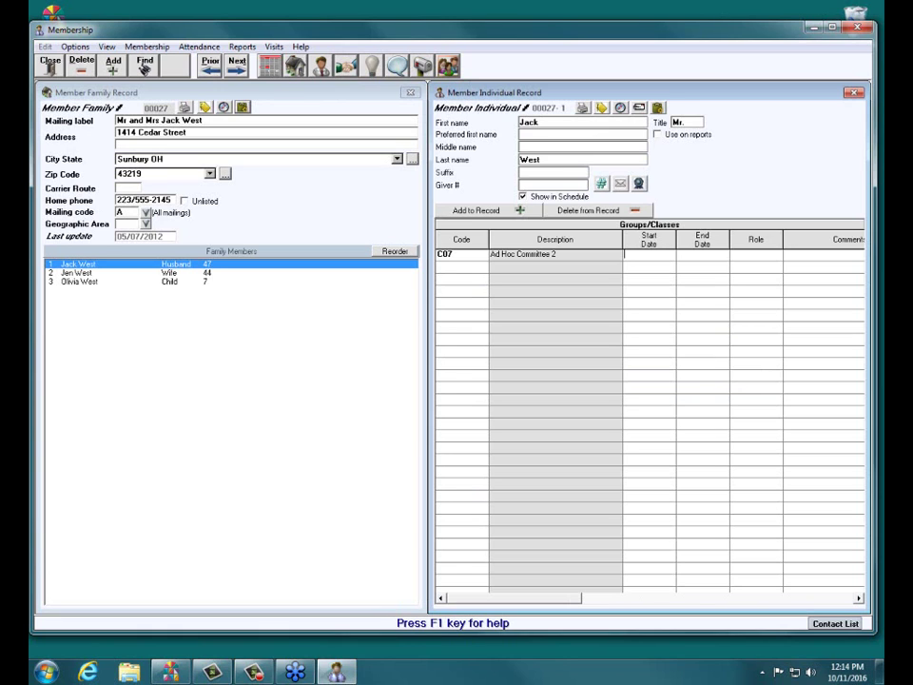
Find all members of the Trustees group by selecting code C05 as the Groups/Classes criterion.
left_click(145, 65)
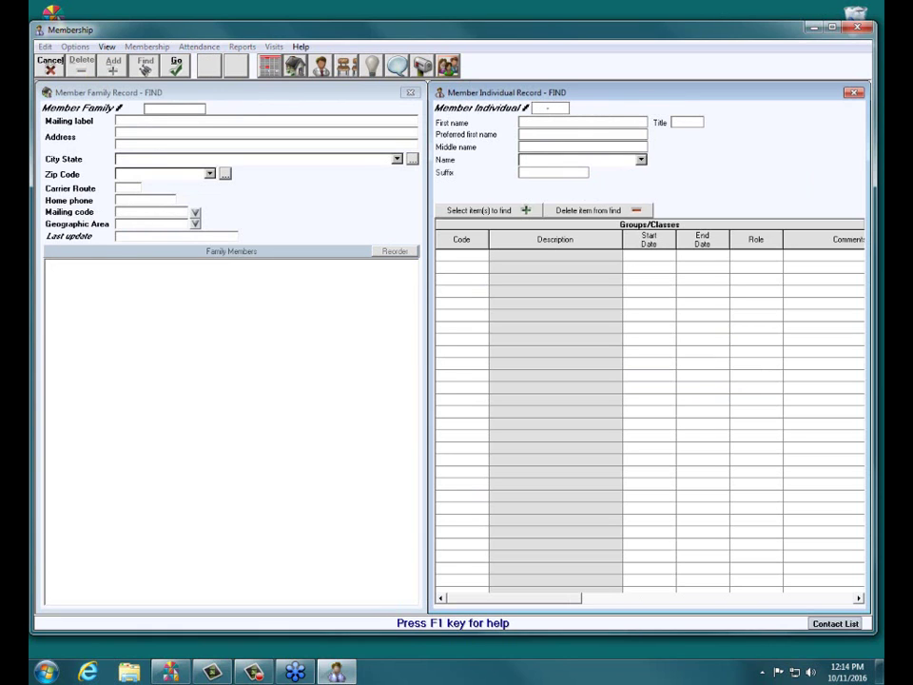
left_click(488, 210)
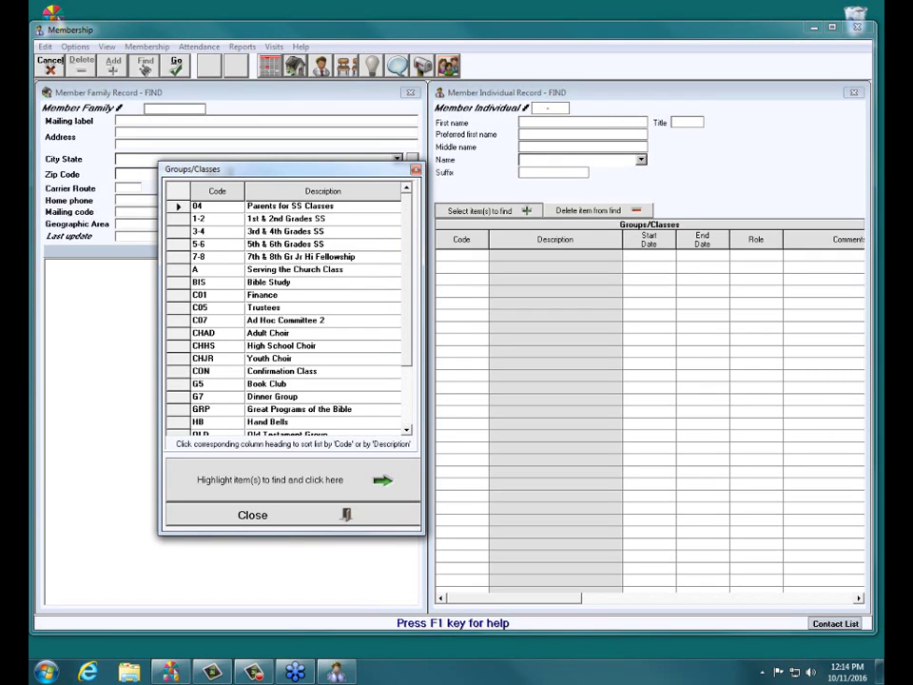
left_click(264, 307)
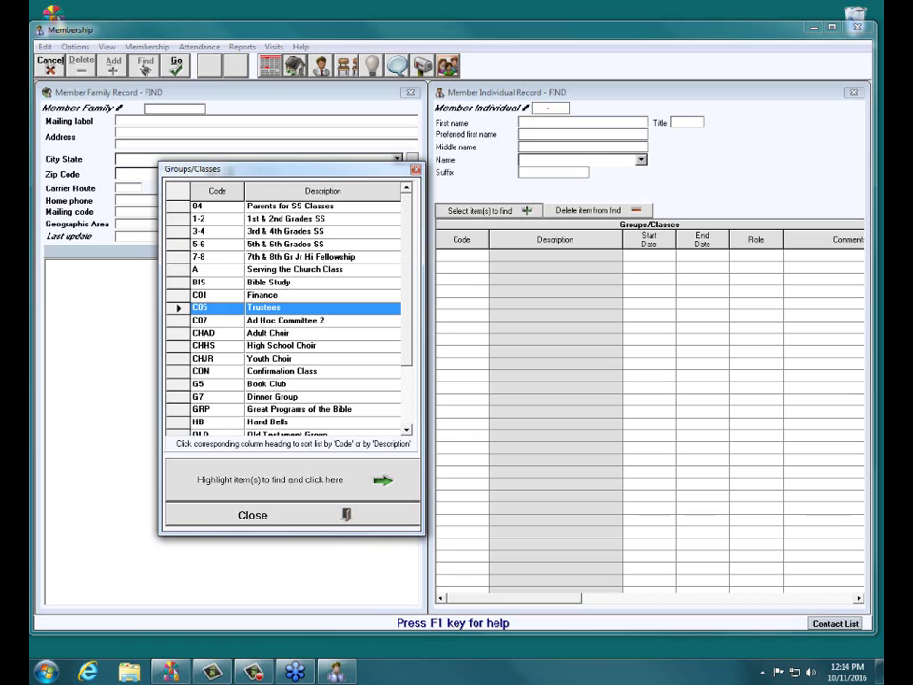
left_click(292, 480)
key("Escape")
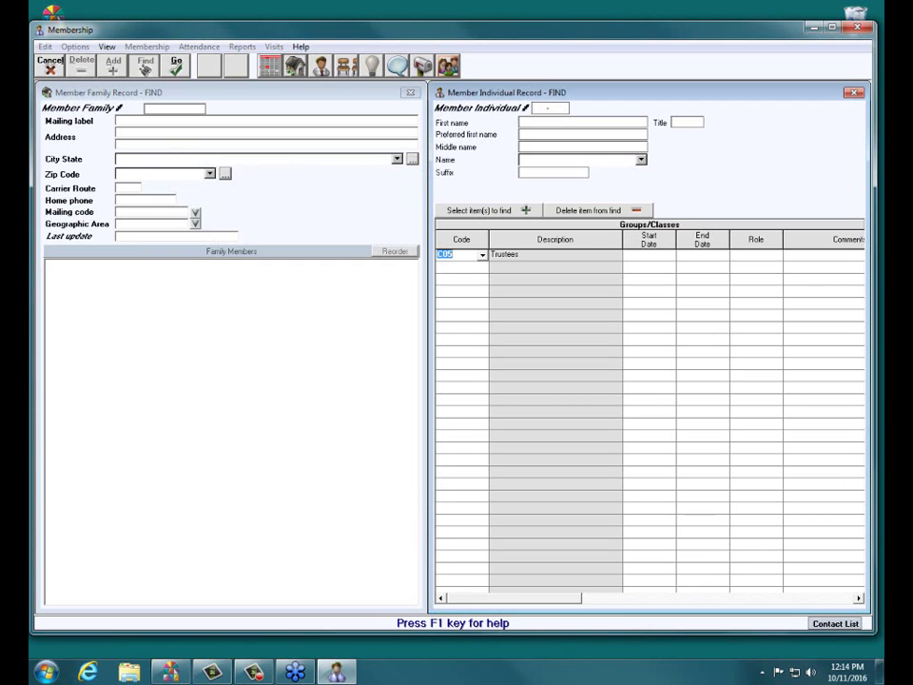
left_click(175, 65)
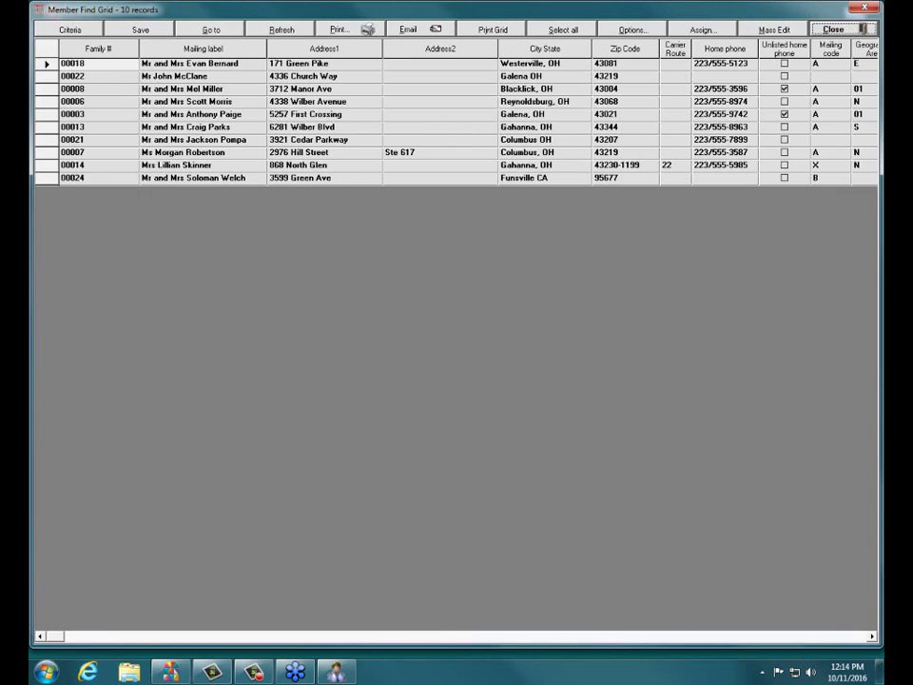
View the email setup for the found Trustees members, cancel it, and close the results grid.
left_click(434, 29)
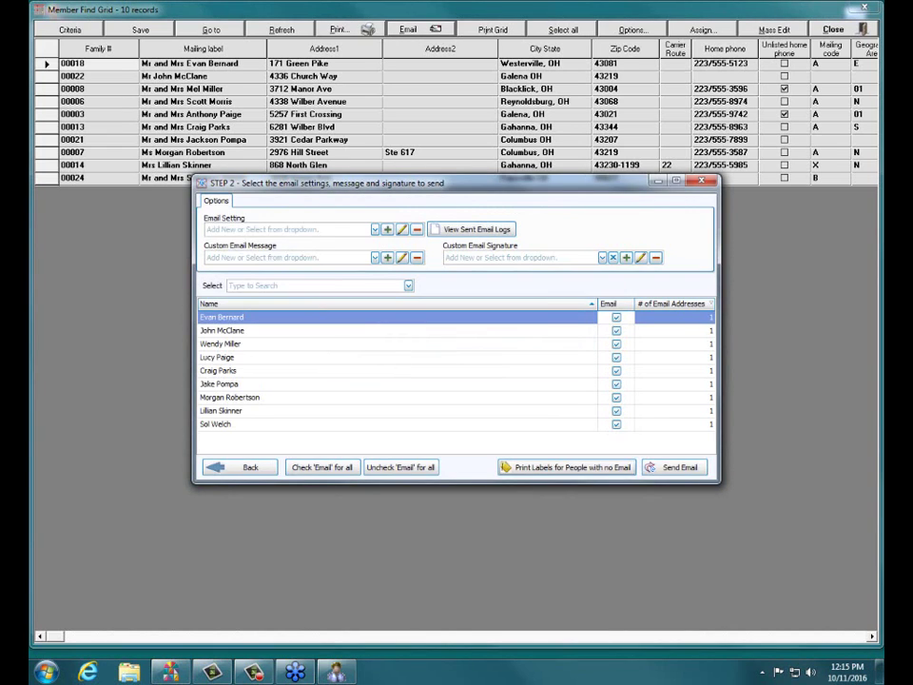
key("Escape")
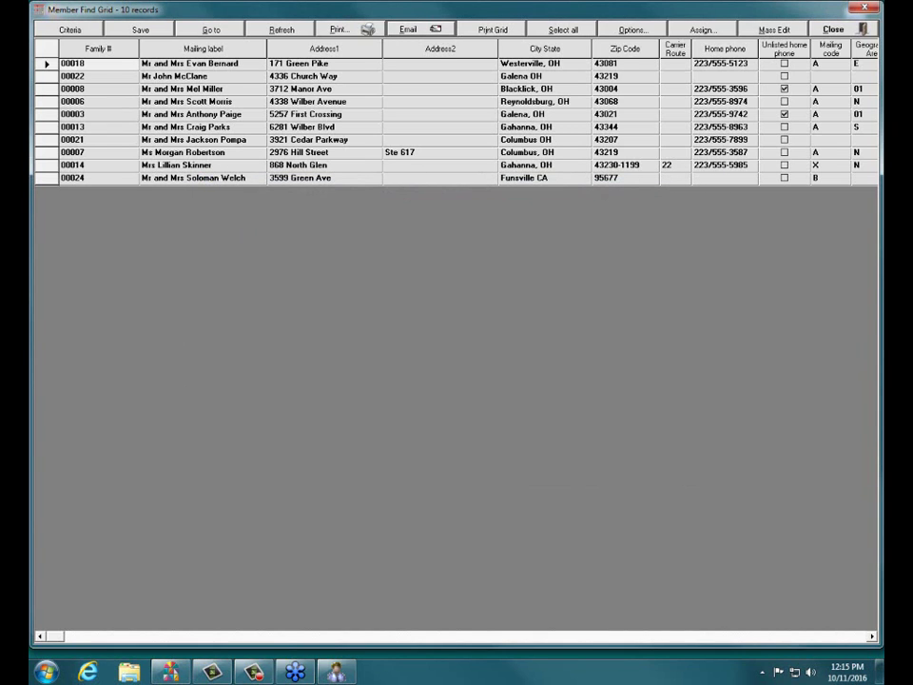
left_click(833, 29)
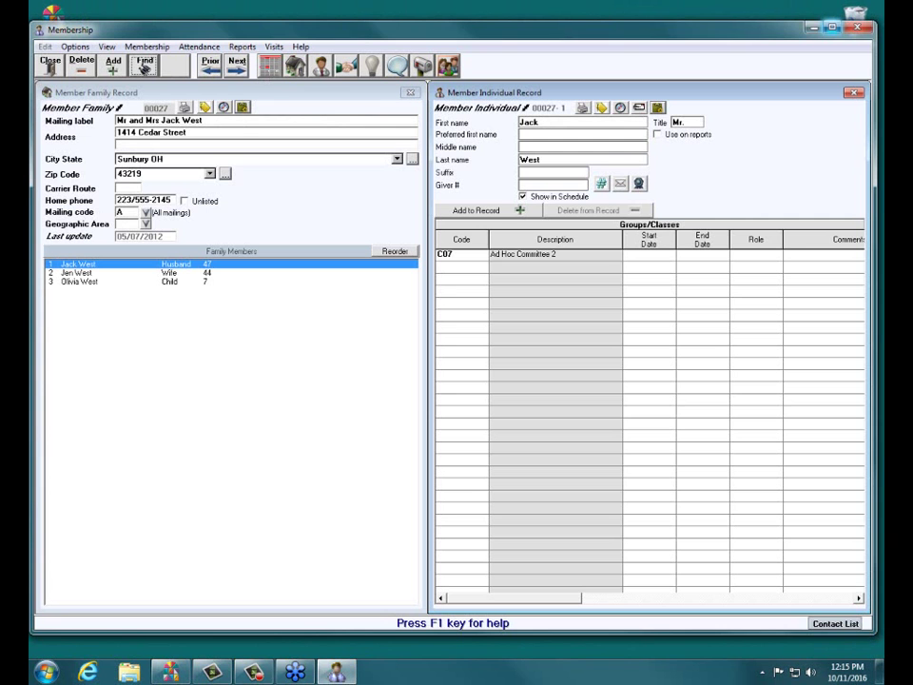
Switch the individual record to Skills/Interests, try adding code 20 (Carpentry) to it, and cancel the edit.
left_click(371, 66)
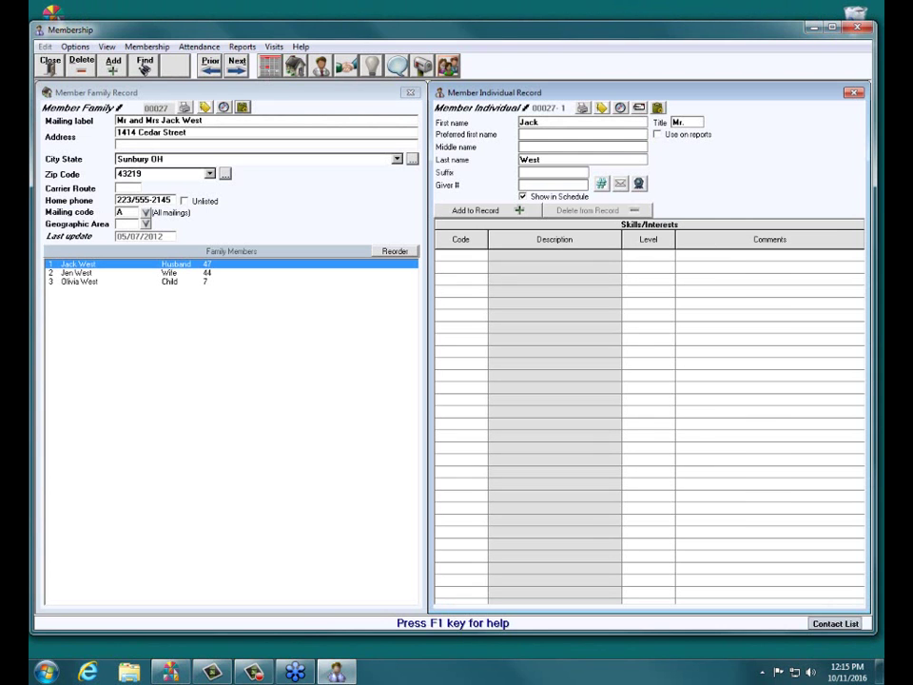
left_click(487, 210)
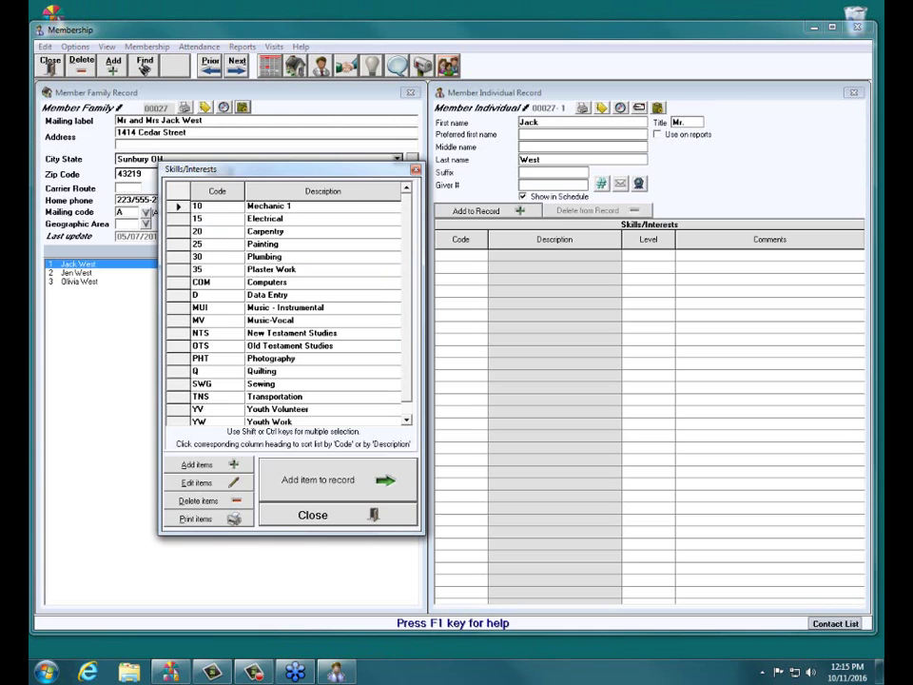
left_click(265, 231)
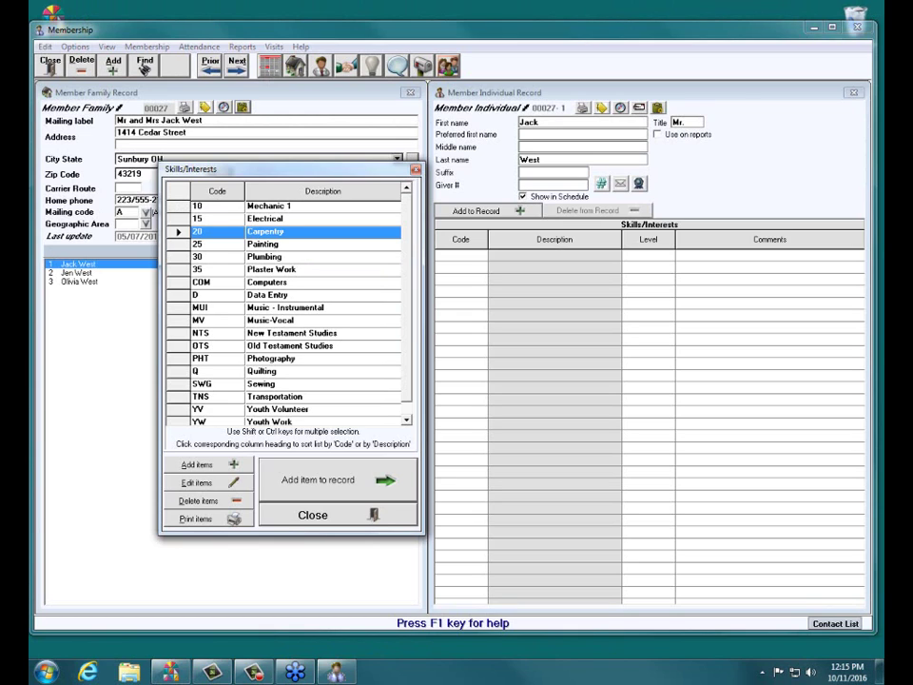
left_click(337, 479)
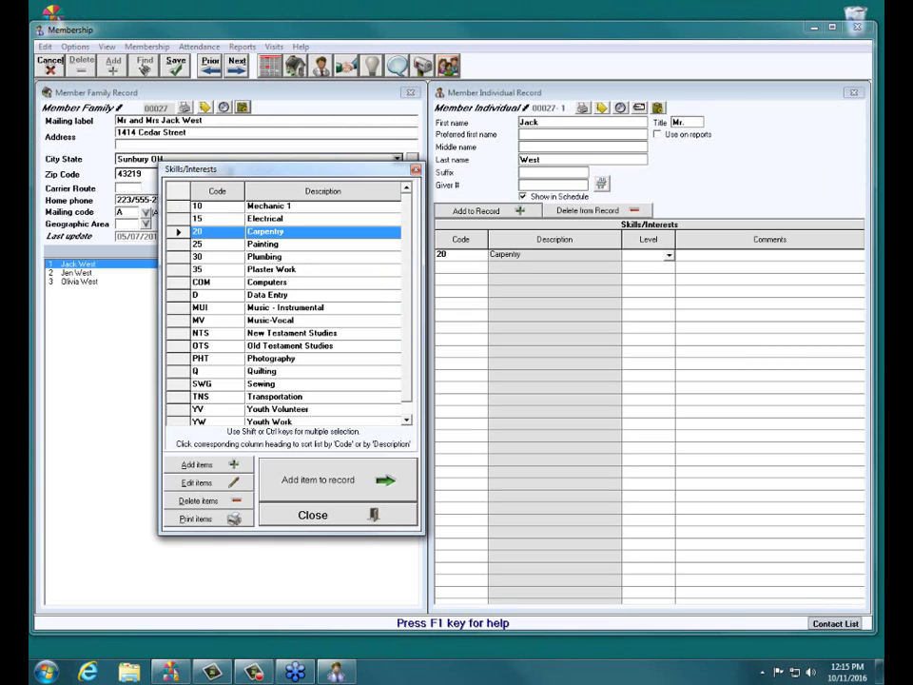
left_click(336, 514)
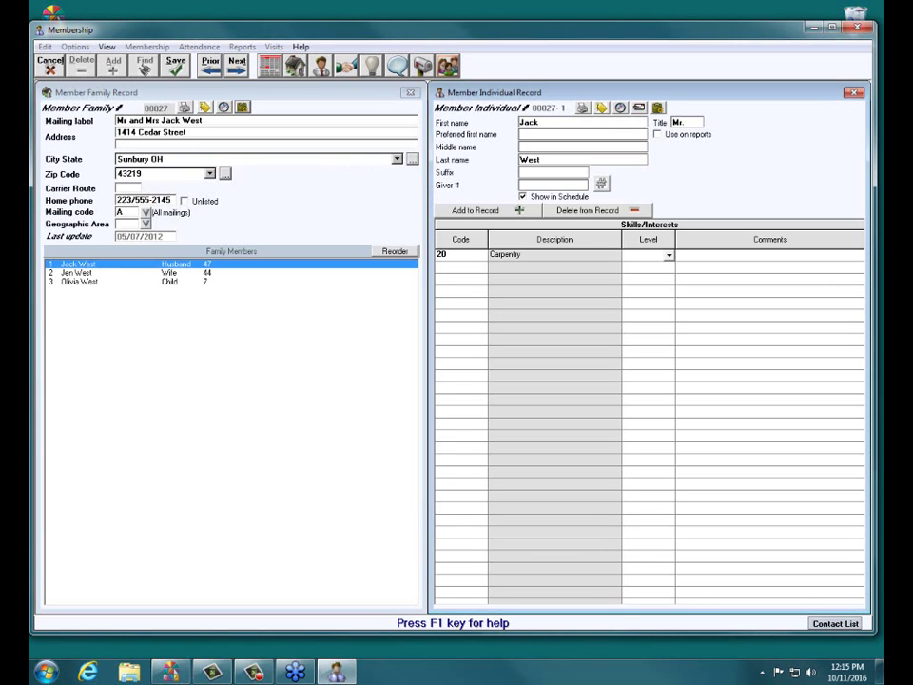
key("Escape")
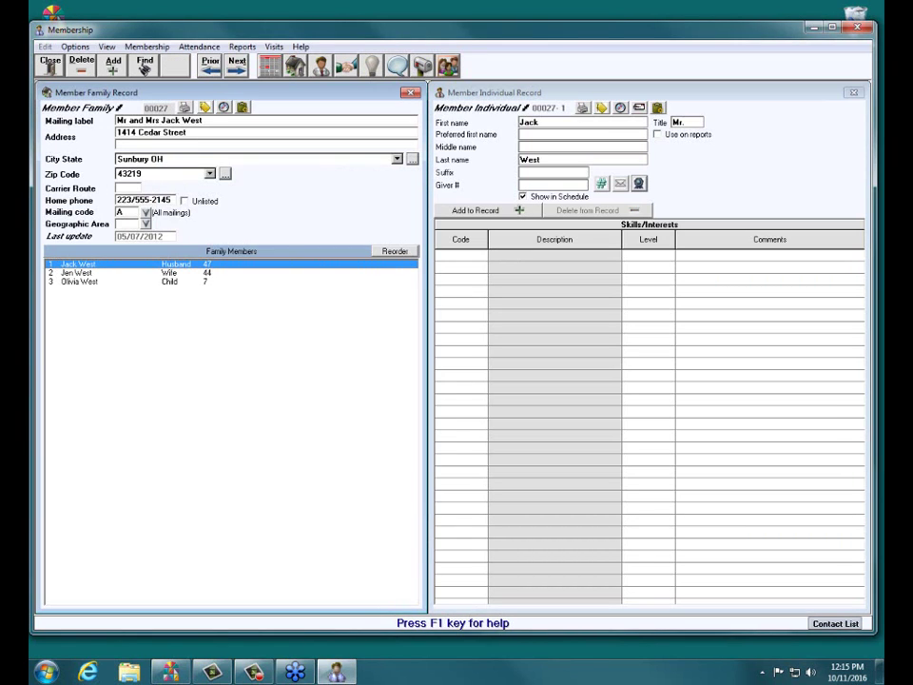
Find all members with skill code 20 as the Skills/Interests criterion and close the results grid.
key("ctrl+f")
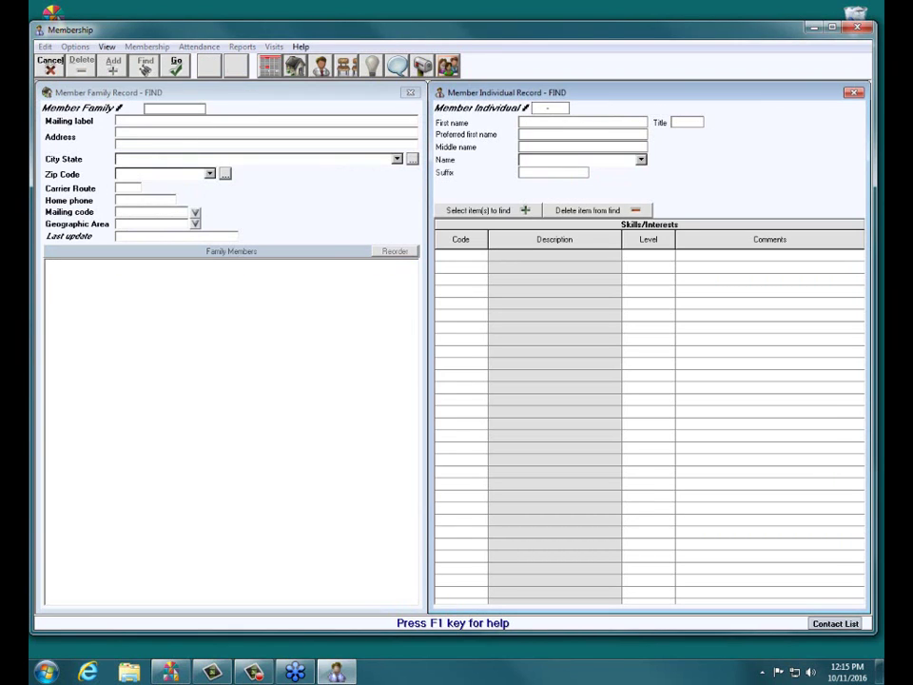
left_click(459, 255)
type("20")
key("alt+g")
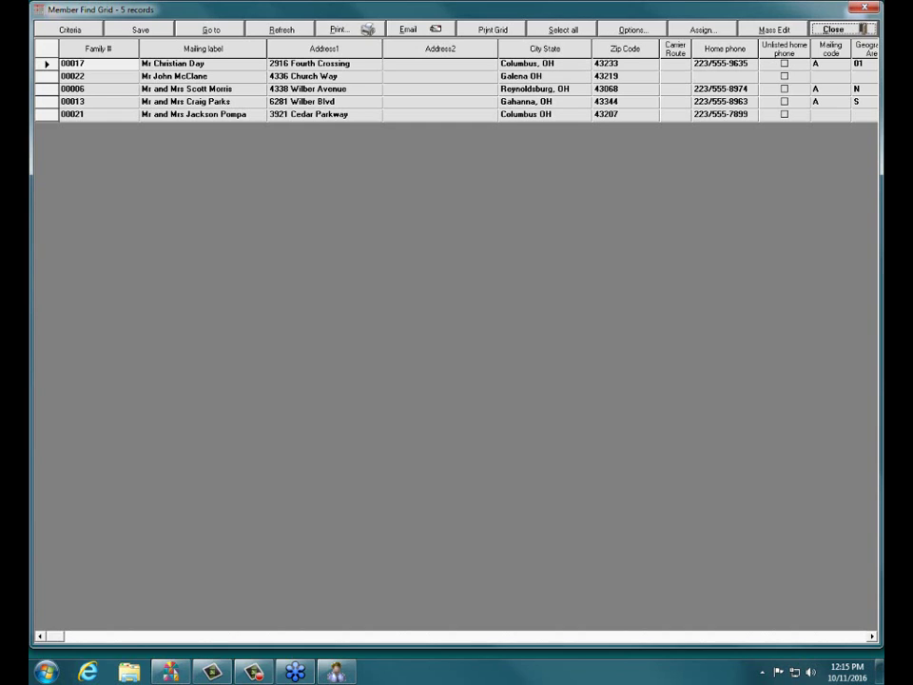
left_click(440, 89)
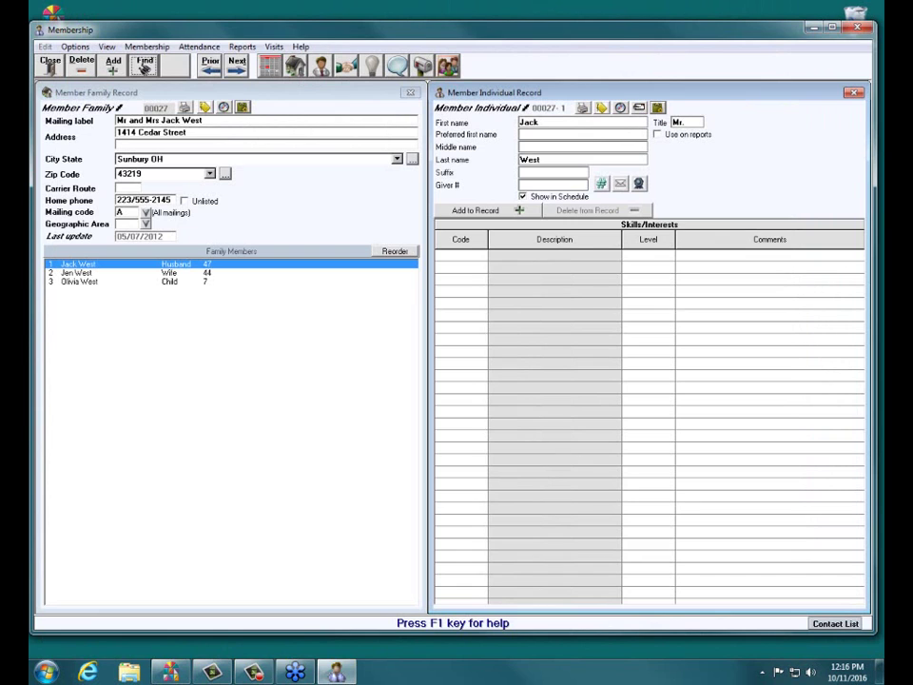
Find all active members who have an email address, using status 1 and * as the Email Address criterion.
left_click(143, 65)
left_click(144, 65)
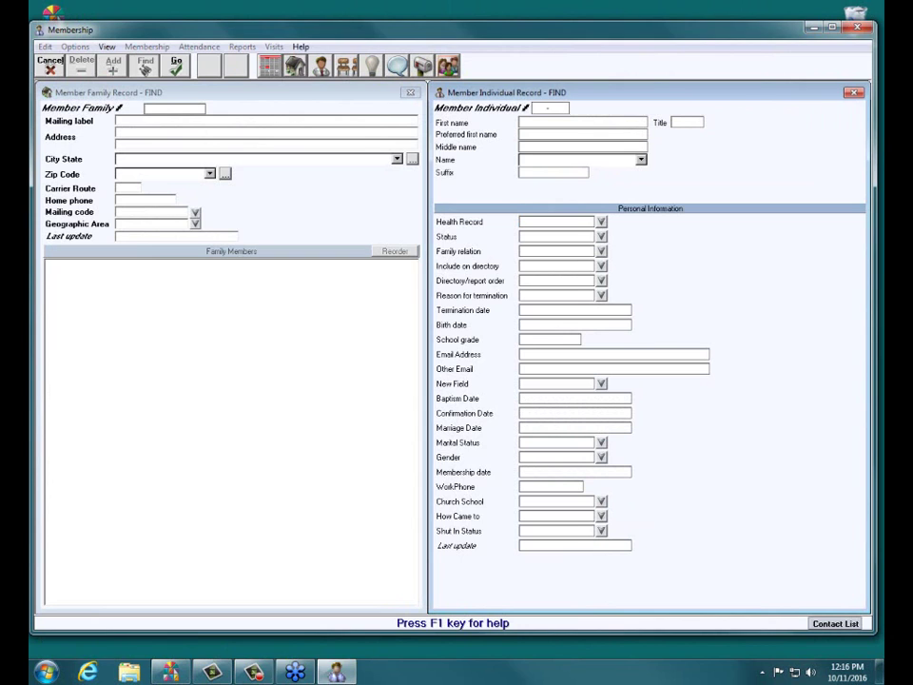
left_click(601, 236)
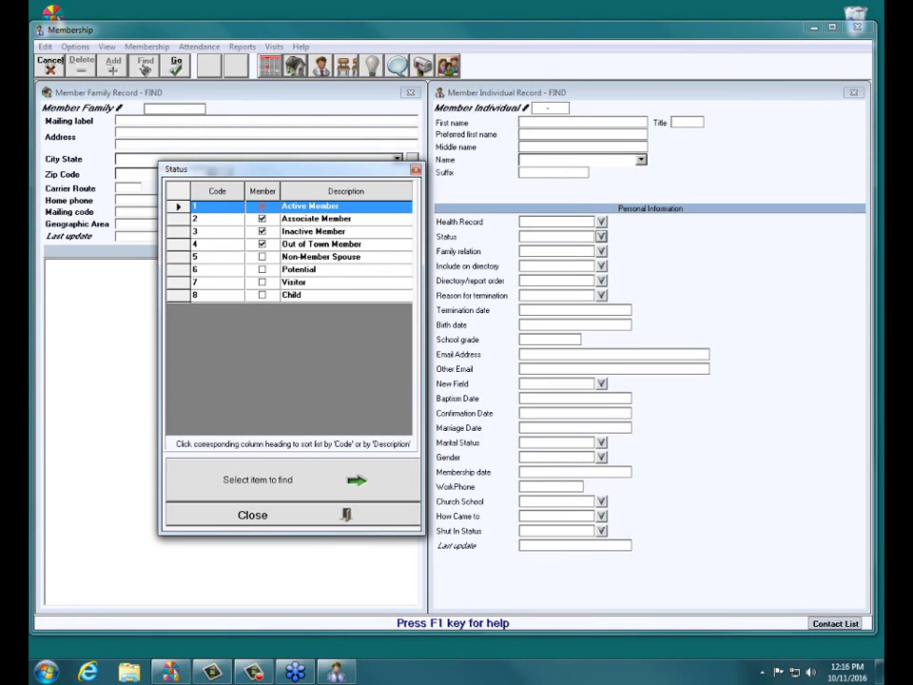
key("Return")
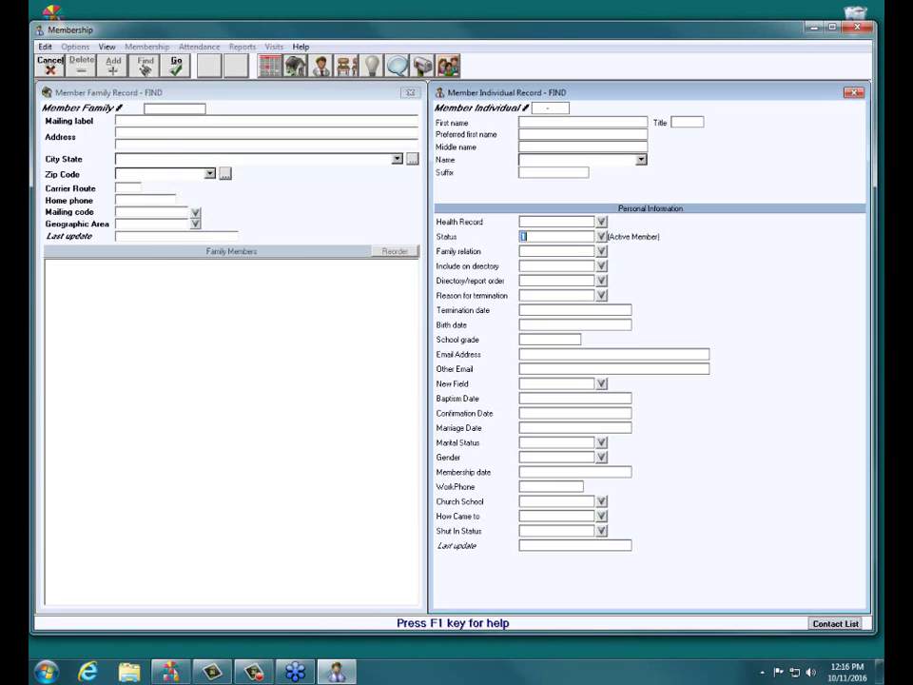
left_click(521, 353)
type("*")
left_click(175, 64)
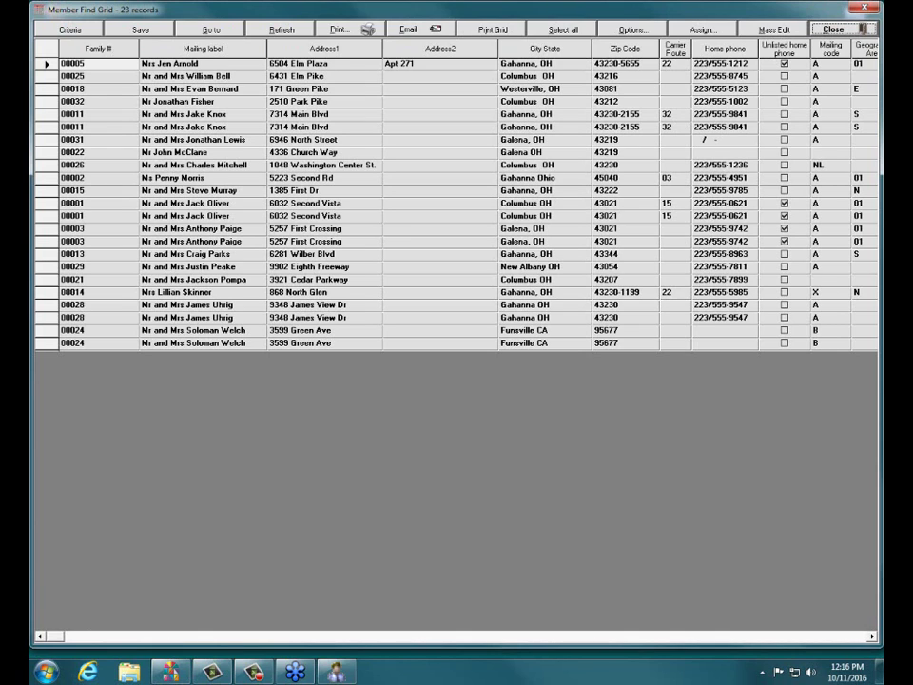
Review the Status and Email Address columns of the found members and close the results grid.
scroll(455, 342, "right", 3)
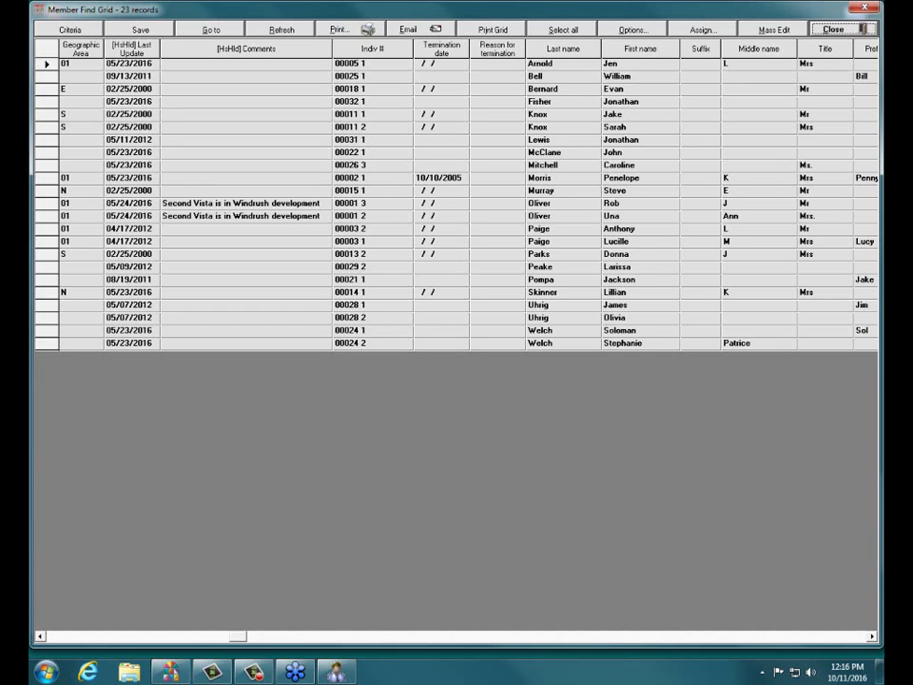
scroll(456, 204, "right", 5)
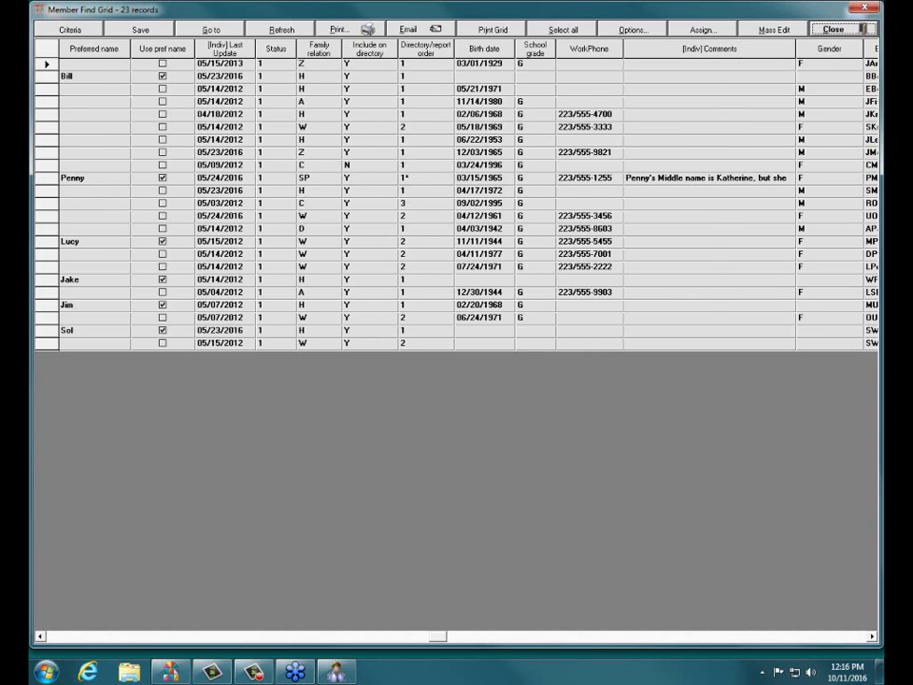
scroll(456, 205, "right", 5)
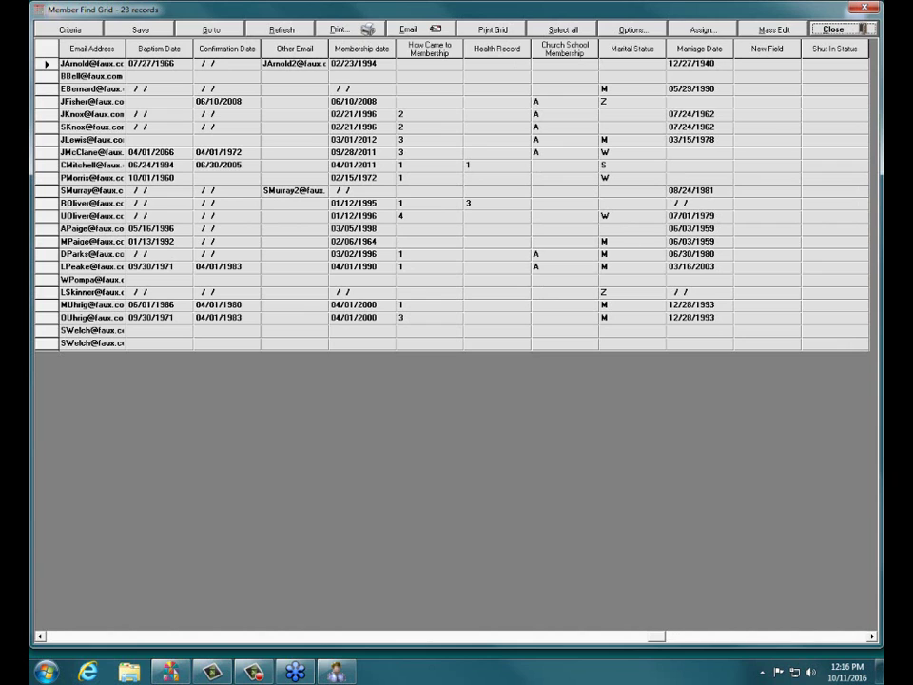
scroll(456, 205, "left", 2)
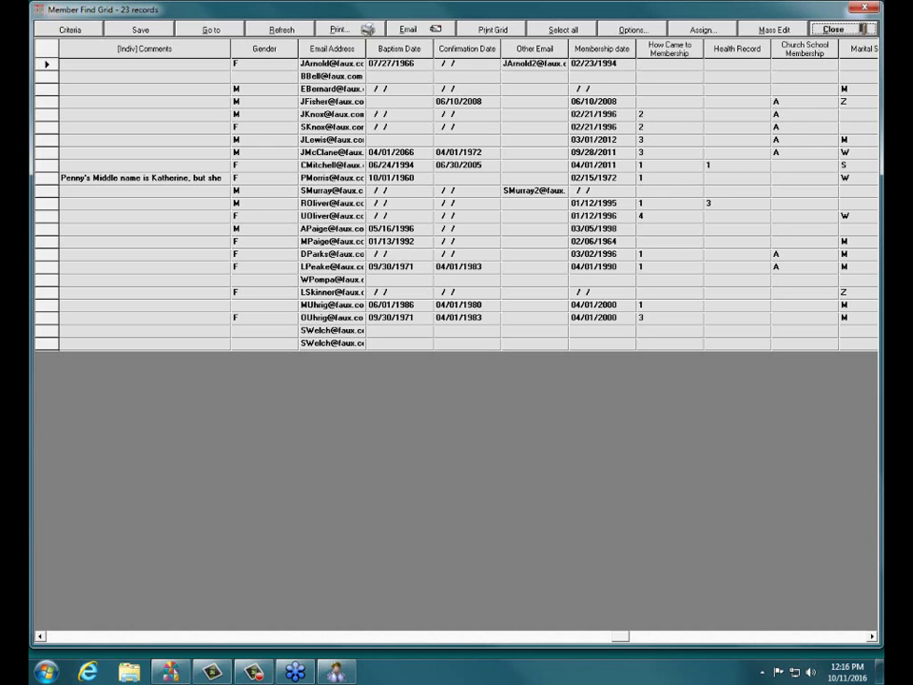
left_click(826, 29)
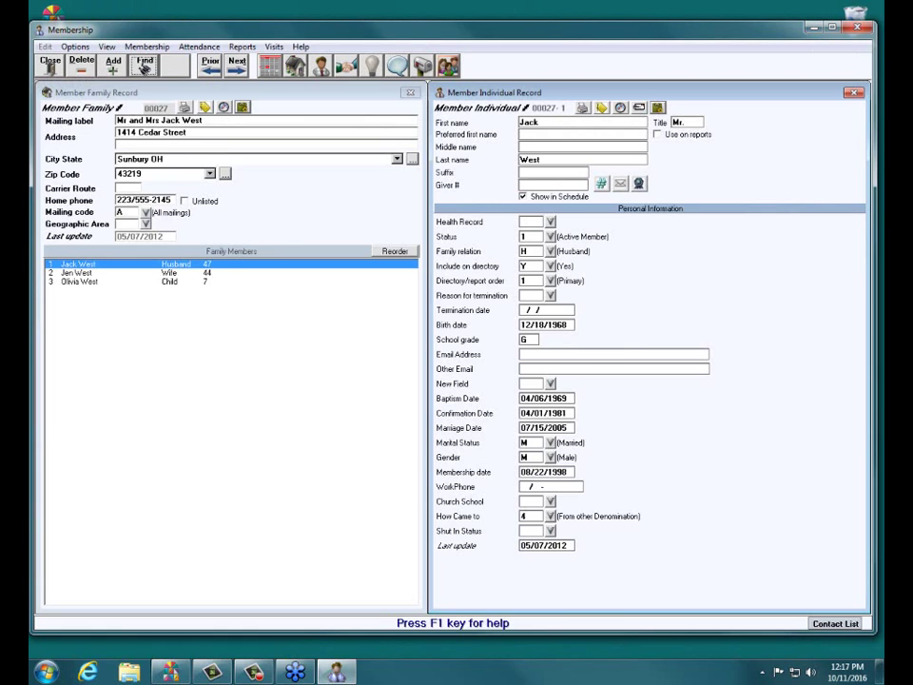
Find members with reason for termination 5 (Death) and a termination date in the range 01012013:12312013.
left_click(145, 64)
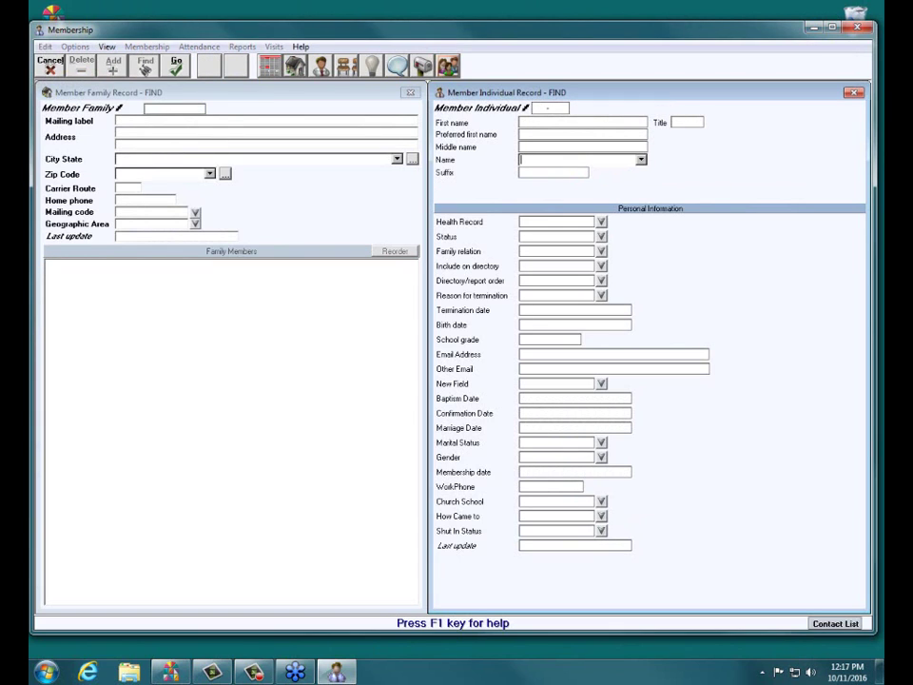
left_click(557, 295)
type("5")
key("Tab")
type("01012013:12312013")
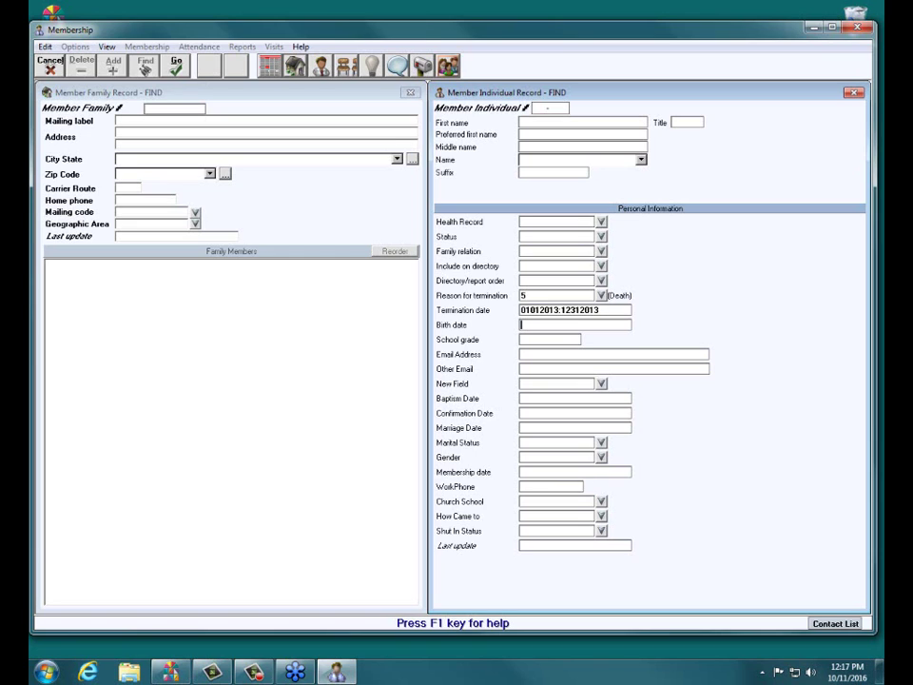
left_click(175, 65)
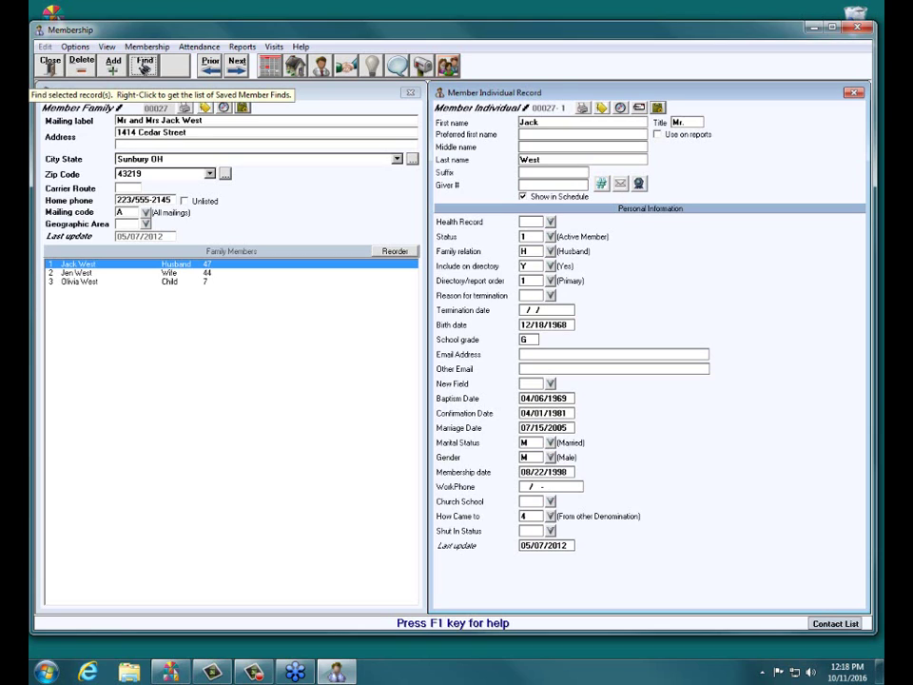
Check the marital status codes and find all members with a Marital Status in the range D:W.
left_click(145, 67)
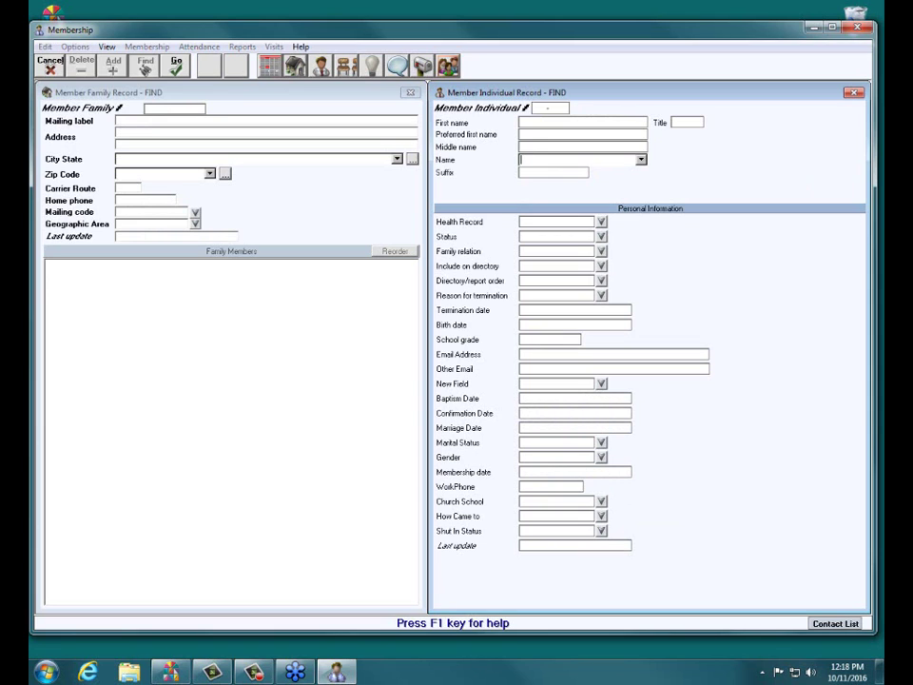
left_click(556, 442)
left_click(601, 443)
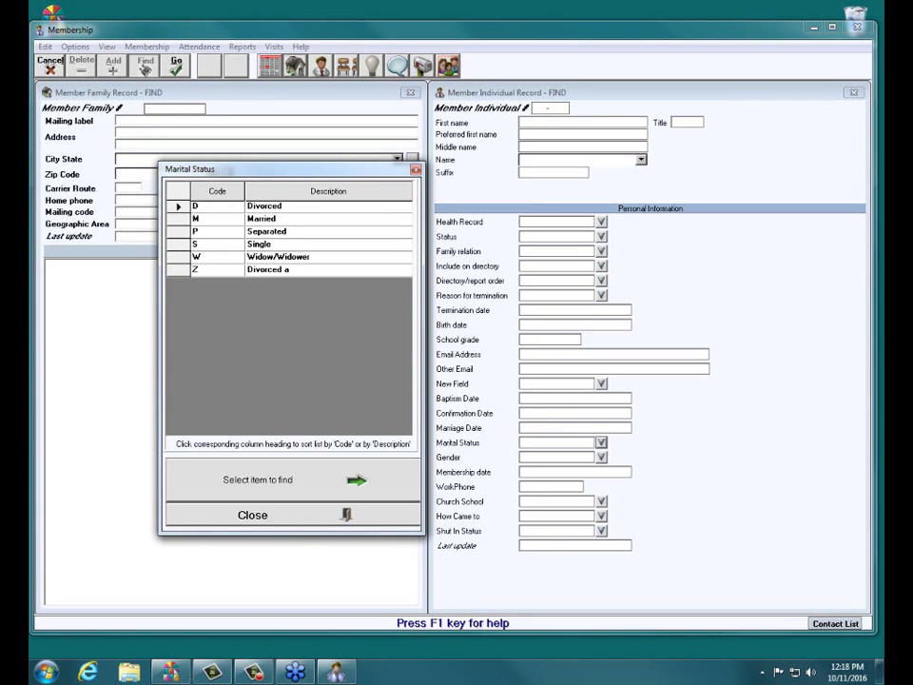
key("Escape")
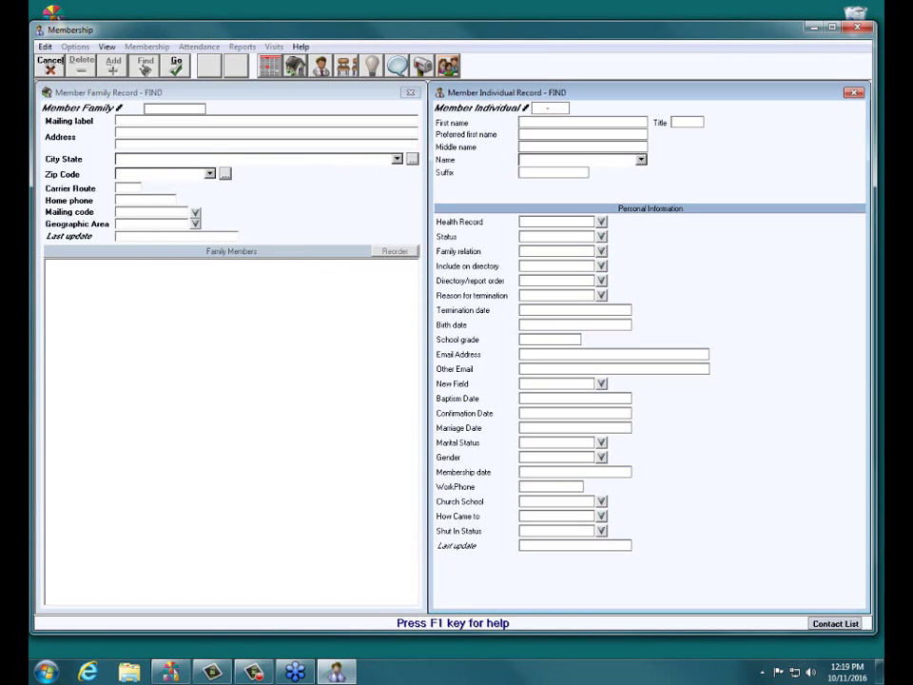
type("D:W")
key("Return")
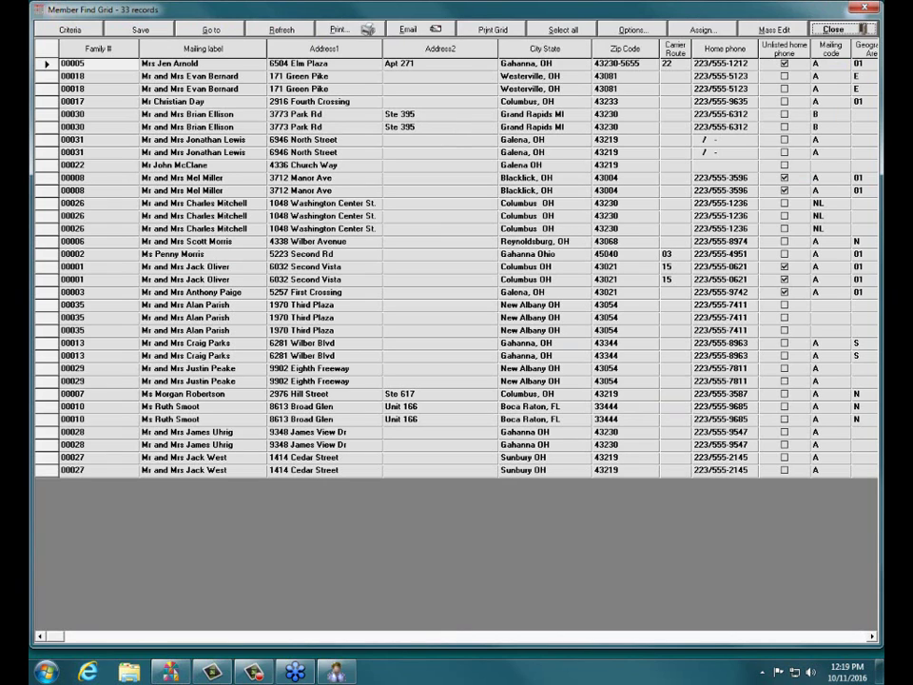
Save the marital status find criteria under the name SINGLES SOCIAL GROUP.
left_click(140, 29)
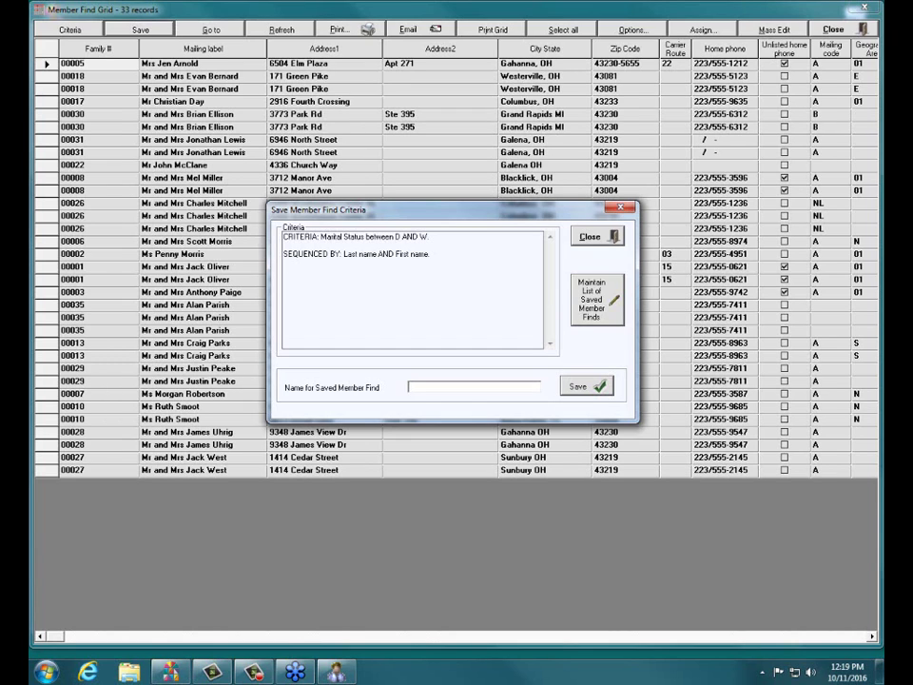
type("SINGLES SOCIA")
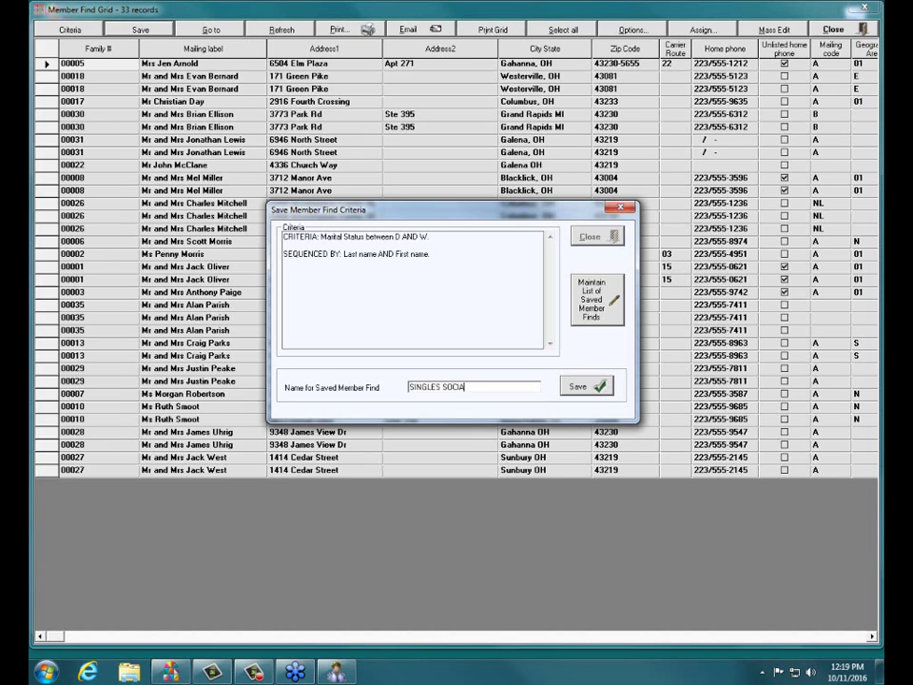
type("L GROUP")
key("Return")
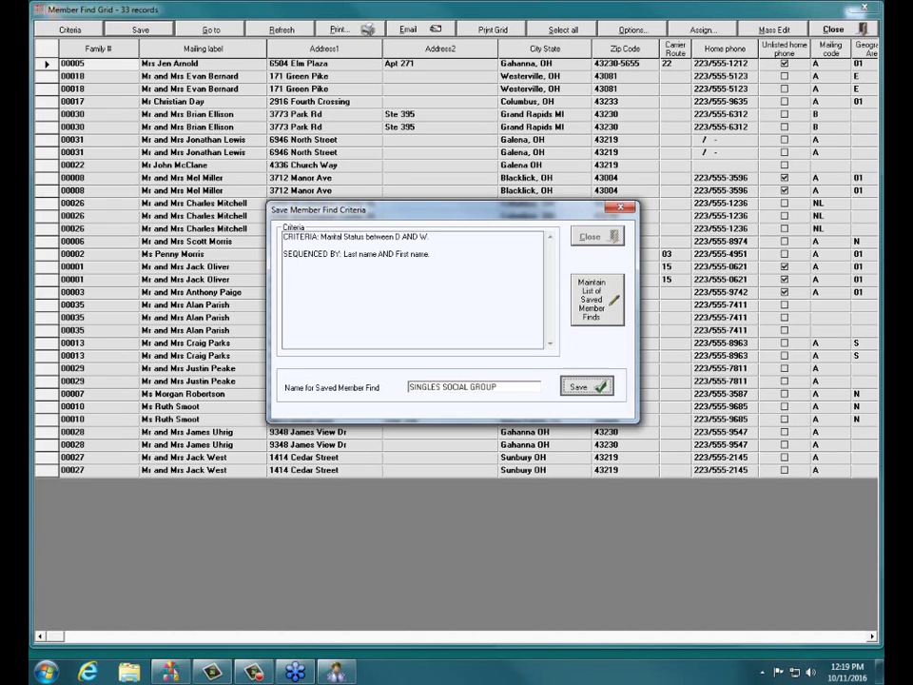
key("Return")
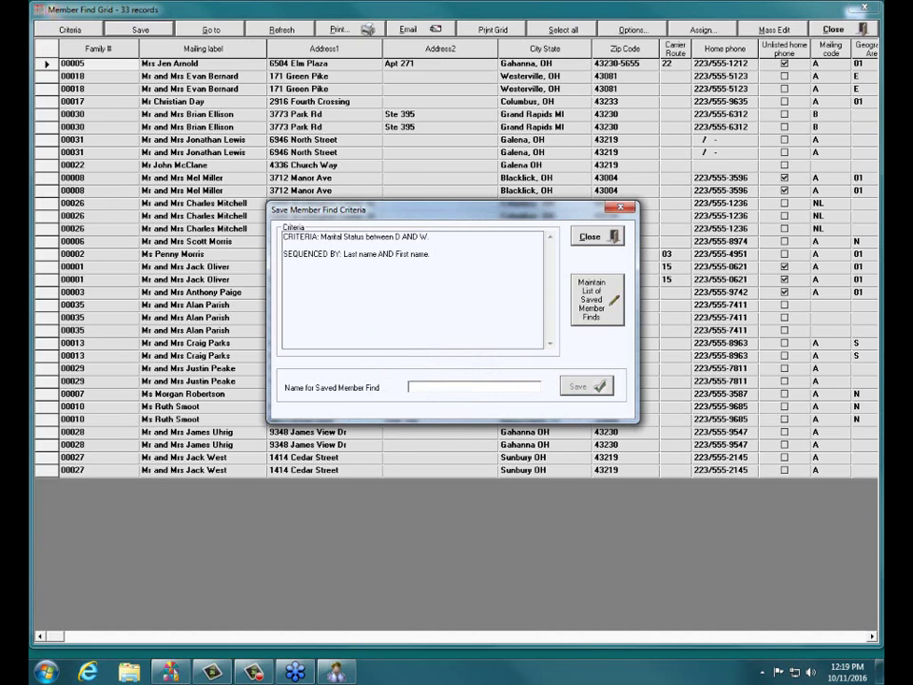
key("Return")
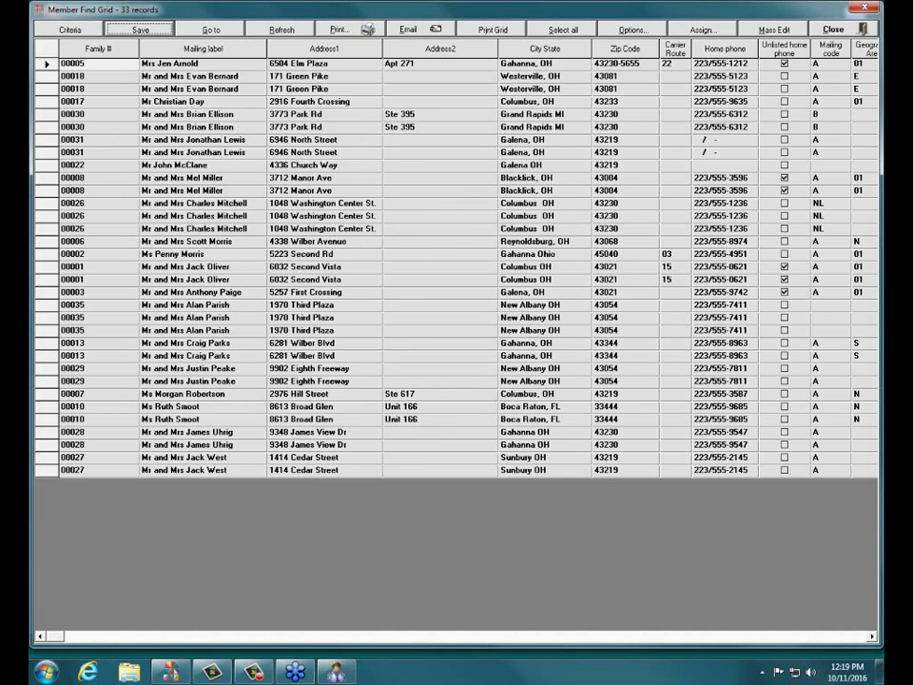
Close the results grid and run the saved member find SINGLES SOCIAL GROUP.
left_click(832, 29)
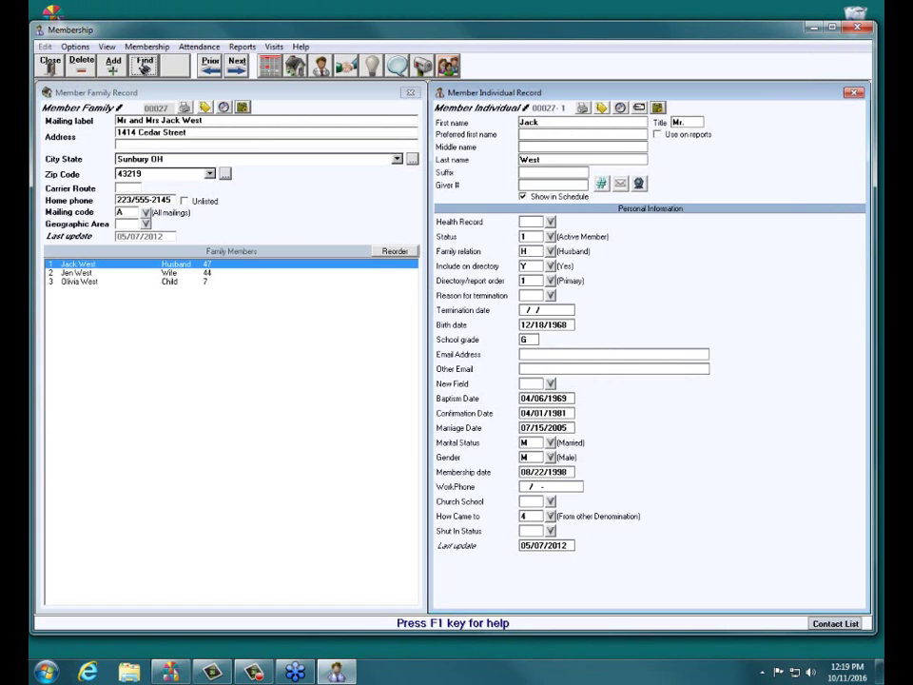
right_click(144, 69)
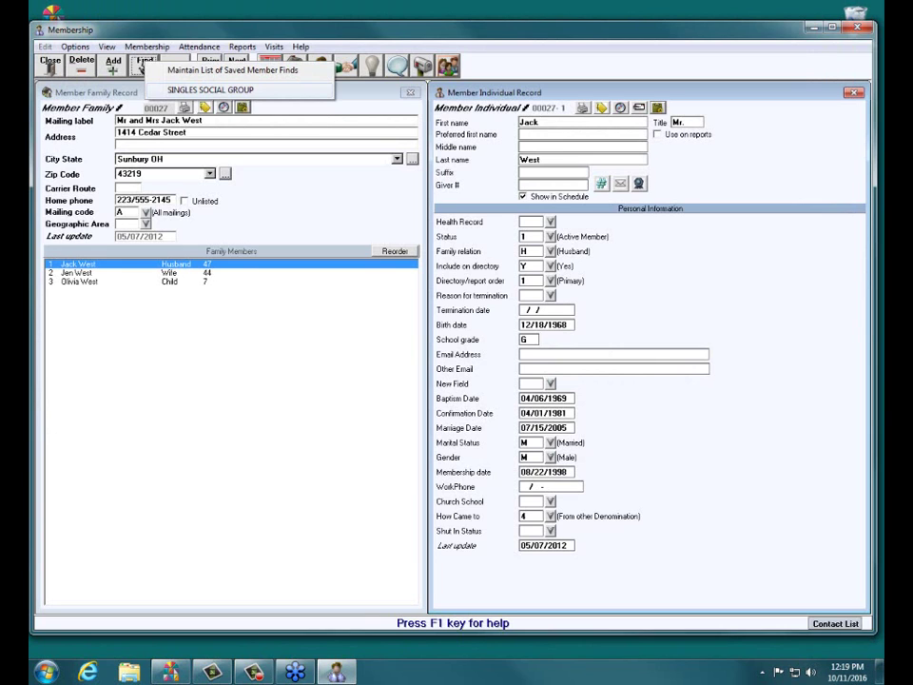
left_click(209, 90)
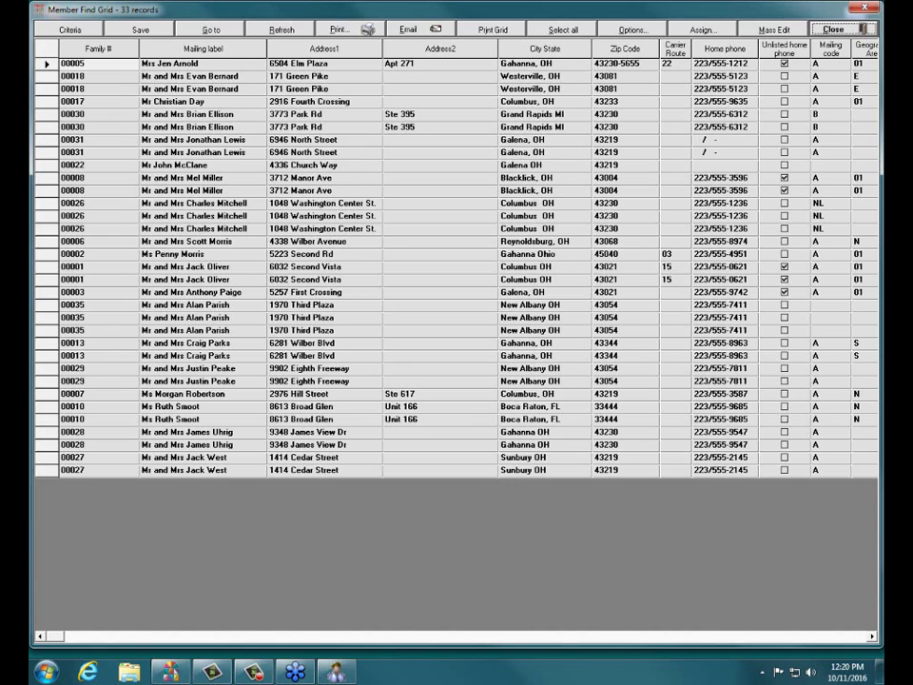
Delete the saved member find SINGLES SOCIAL GROUP from the list of saved finds and return to the results grid.
left_click(139, 30)
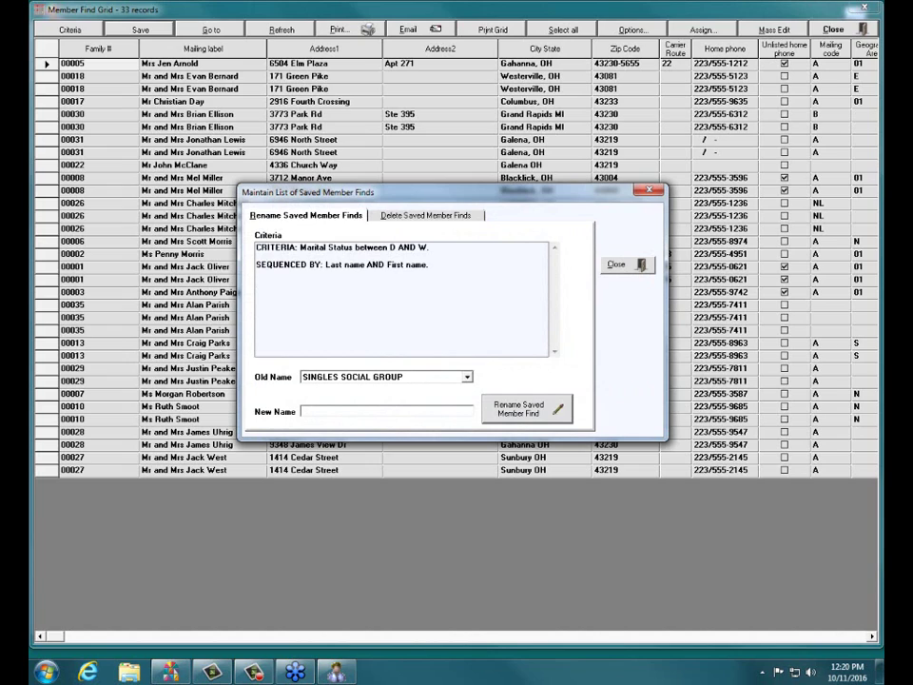
left_click(466, 377)
left_click(380, 389)
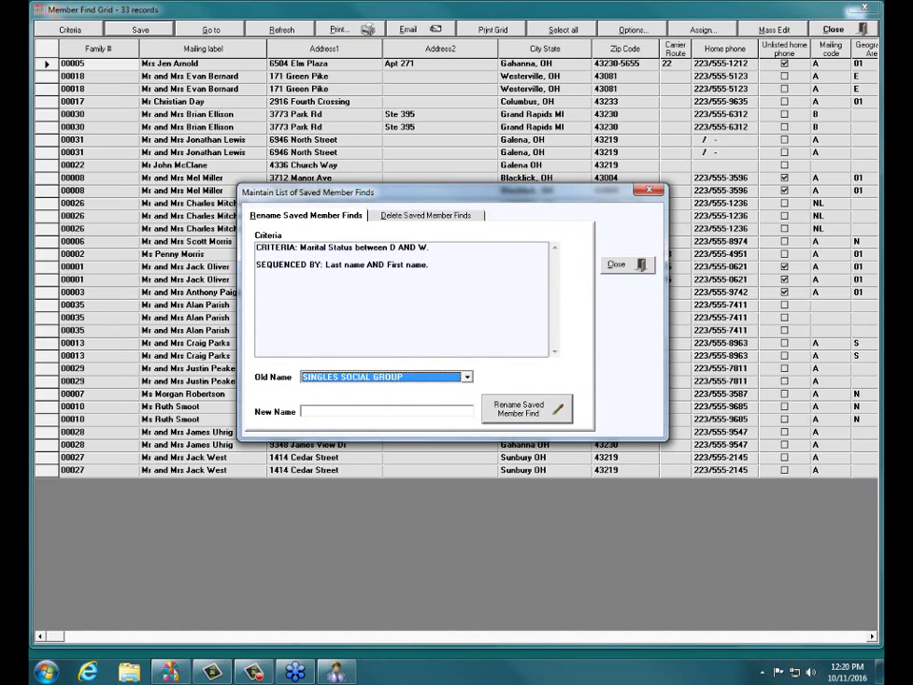
key("ctrl+Tab")
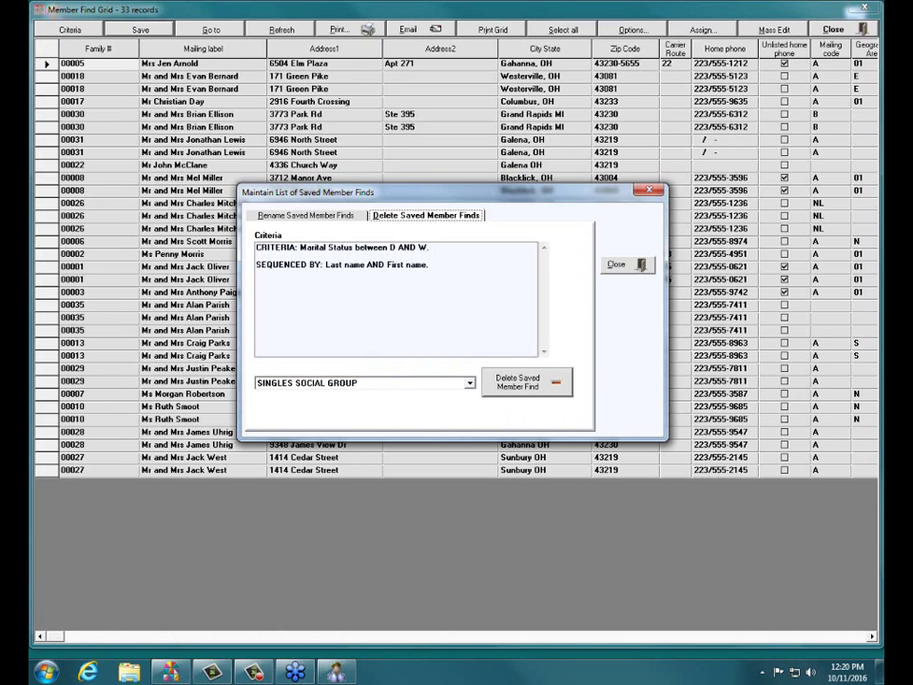
left_click(526, 381)
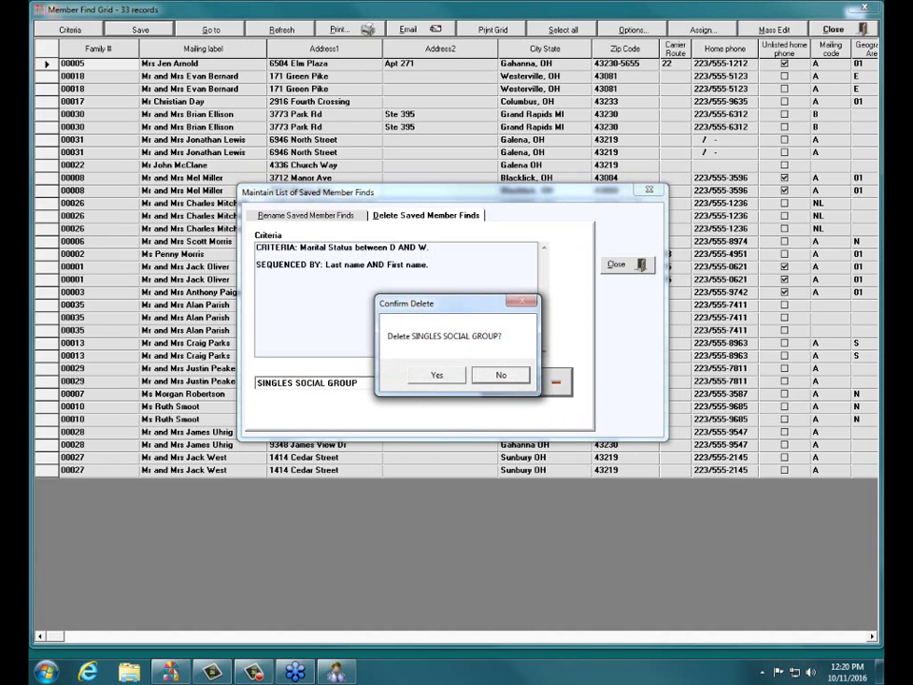
key("Return")
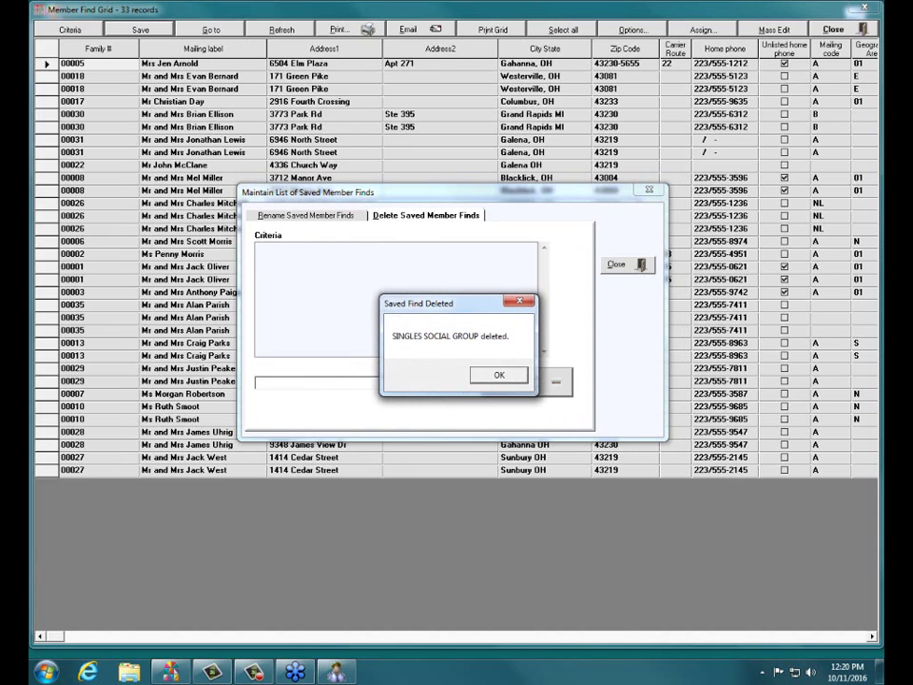
key("Return")
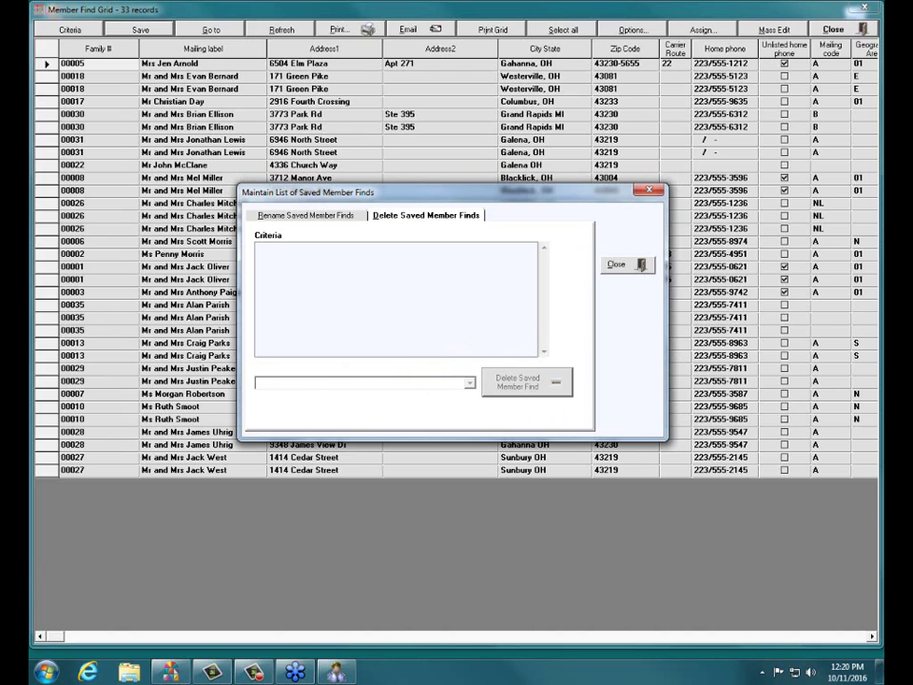
key("alt+c")
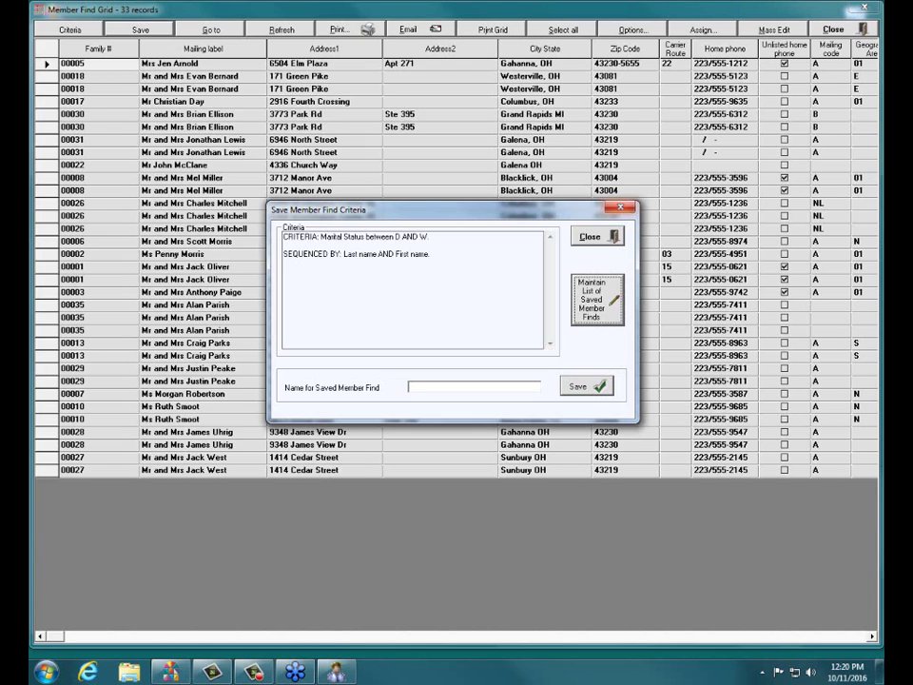
left_click(597, 236)
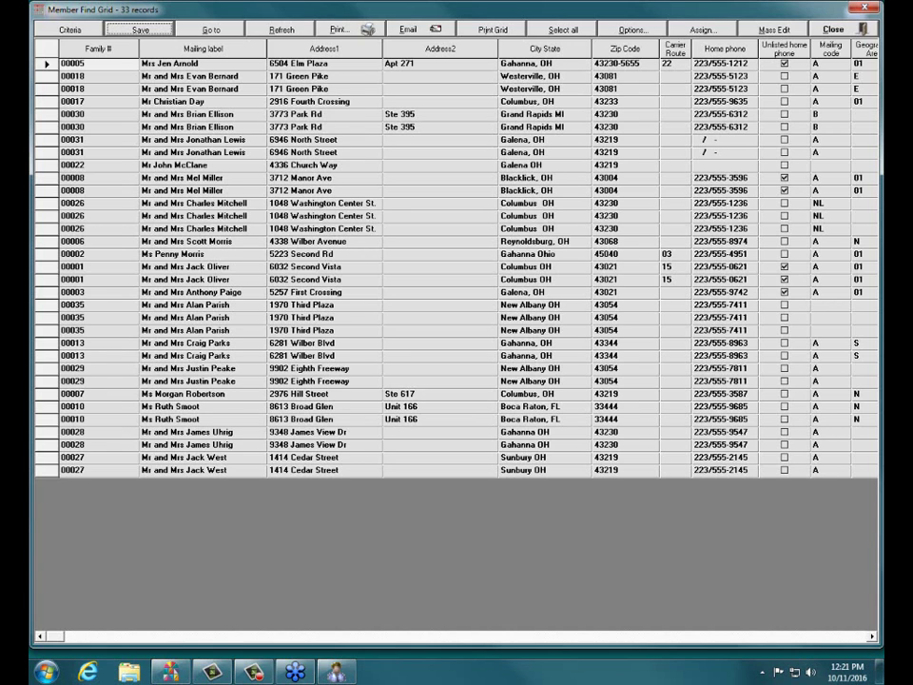
Close the results grid, check the termination reason codes and find all members with any Reason for termination using *.
left_click(833, 29)
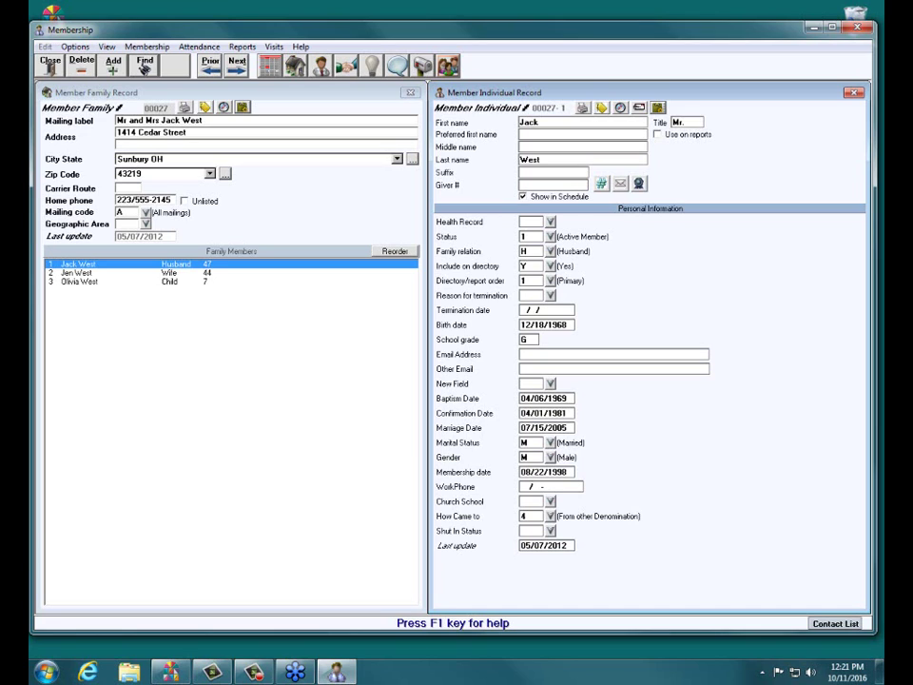
left_click(144, 65)
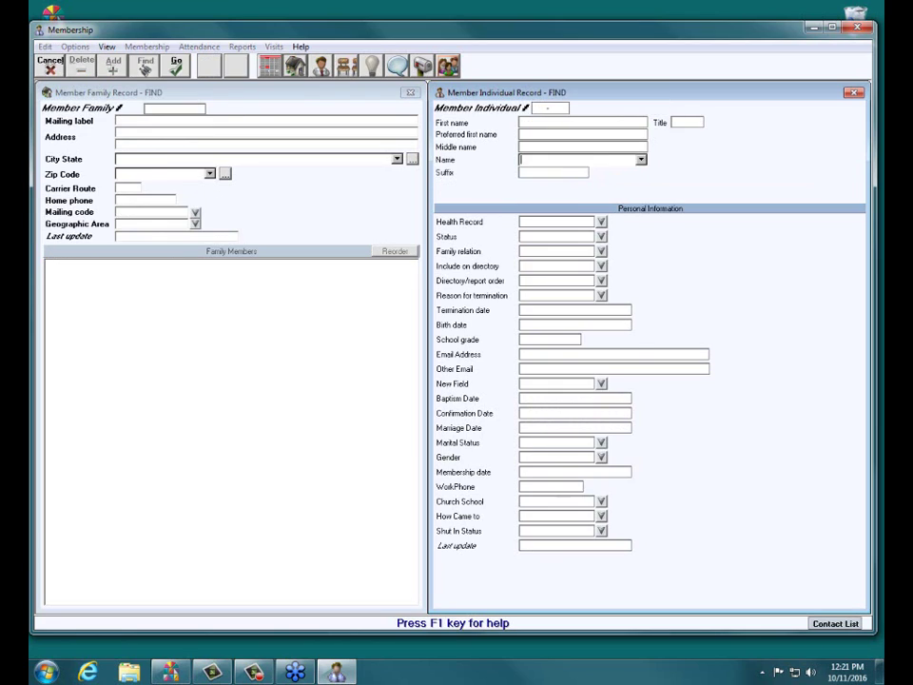
left_click(556, 295)
left_click(601, 295)
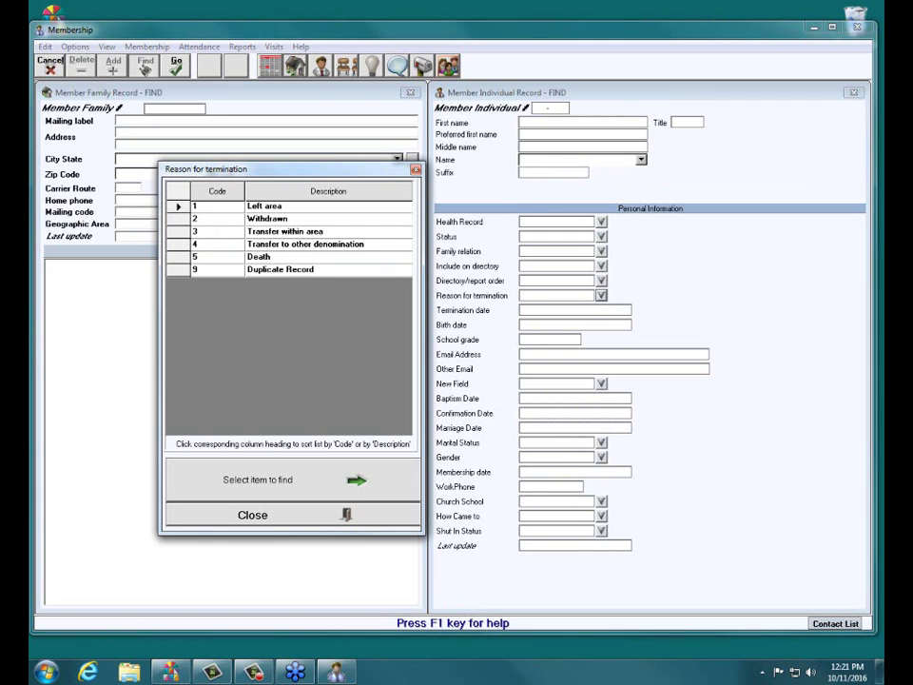
key("Escape")
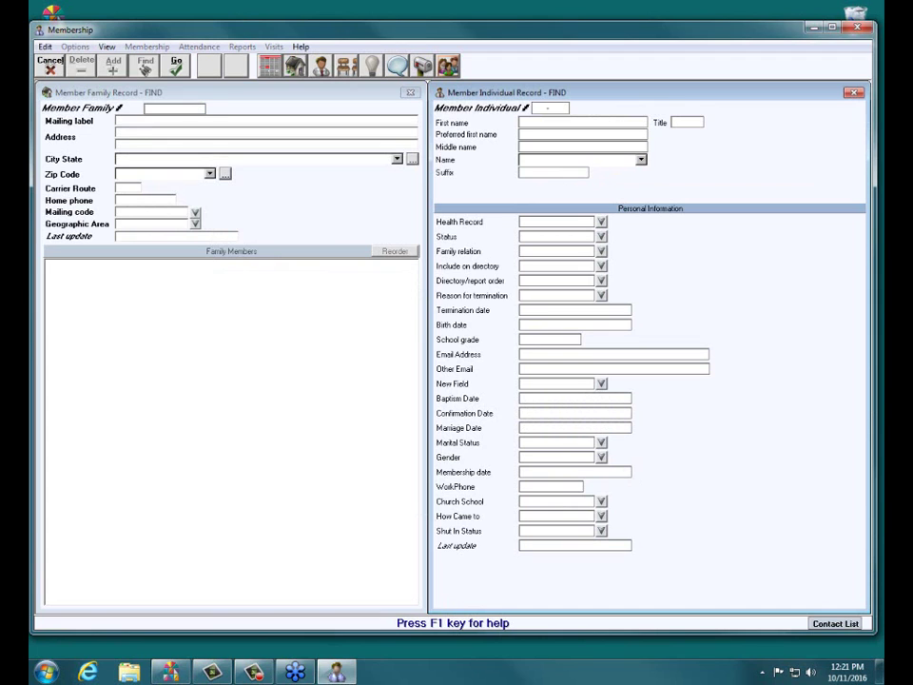
type("*")
key("Return")
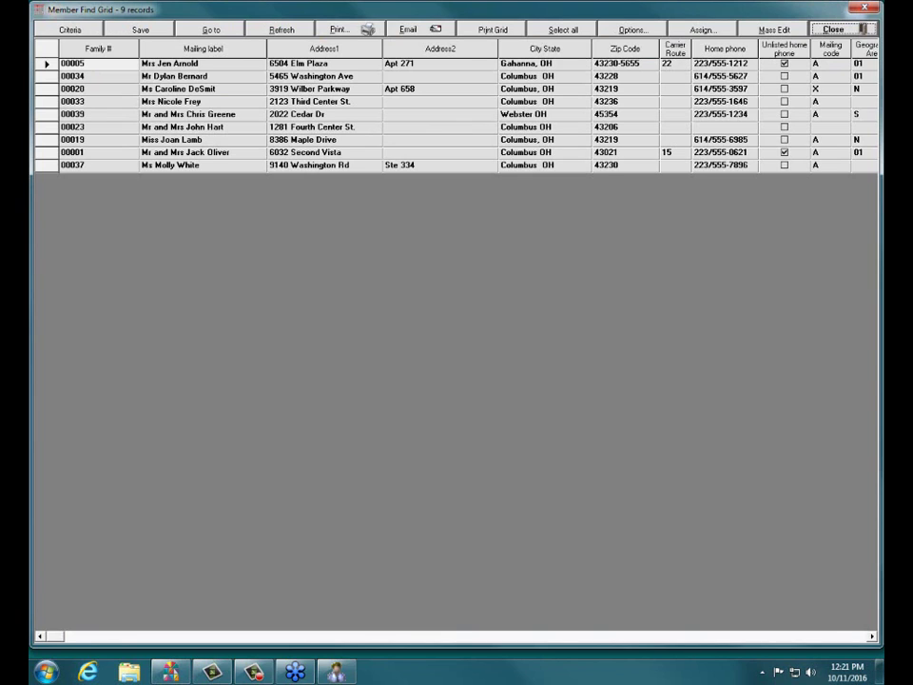
Go from the results grid to the record of the member family living in Webster, OH.
left_click(172, 140)
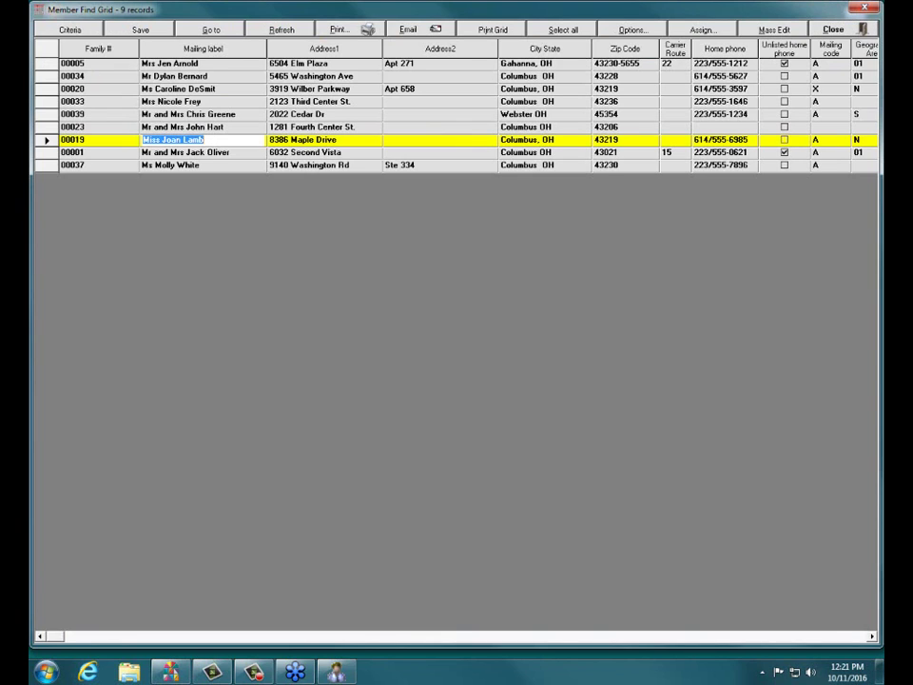
left_click(188, 114)
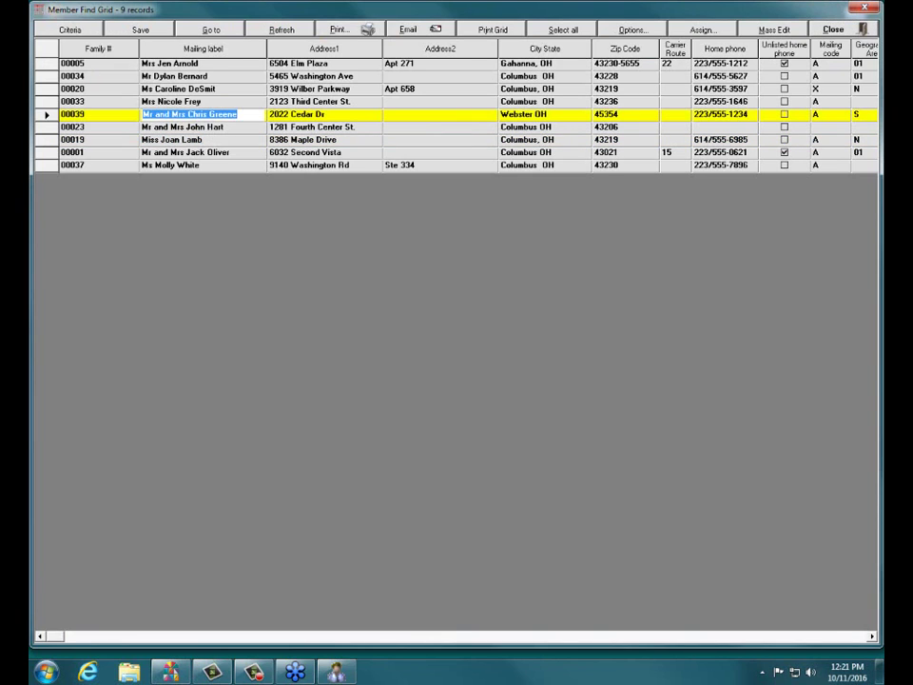
left_click(211, 30)
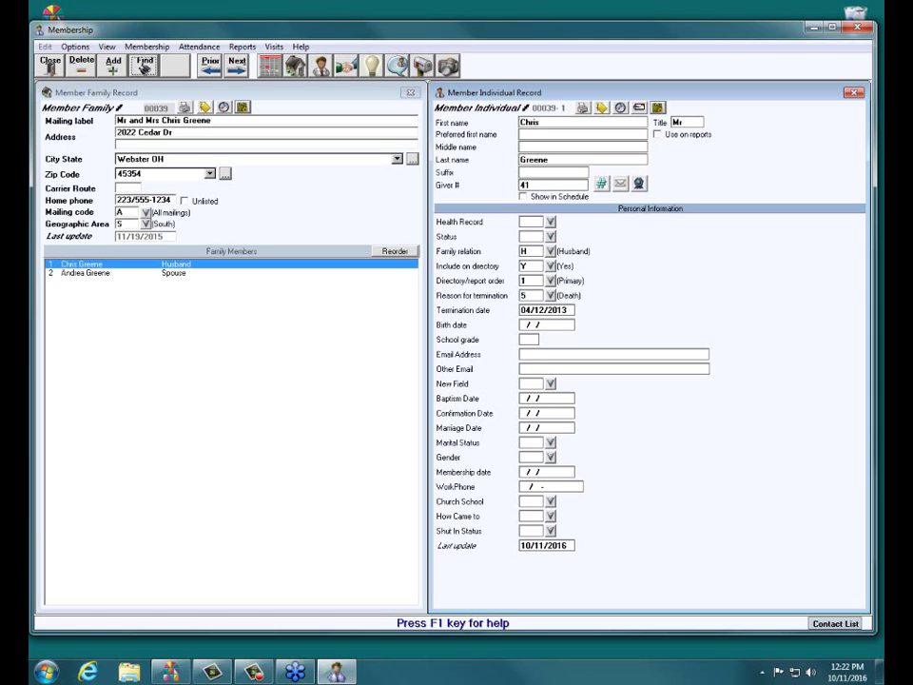
Review the membership field selections in Reports/Directory/Export, choose Email Address as the field, and close the selection window without adding it.
left_click(242, 47)
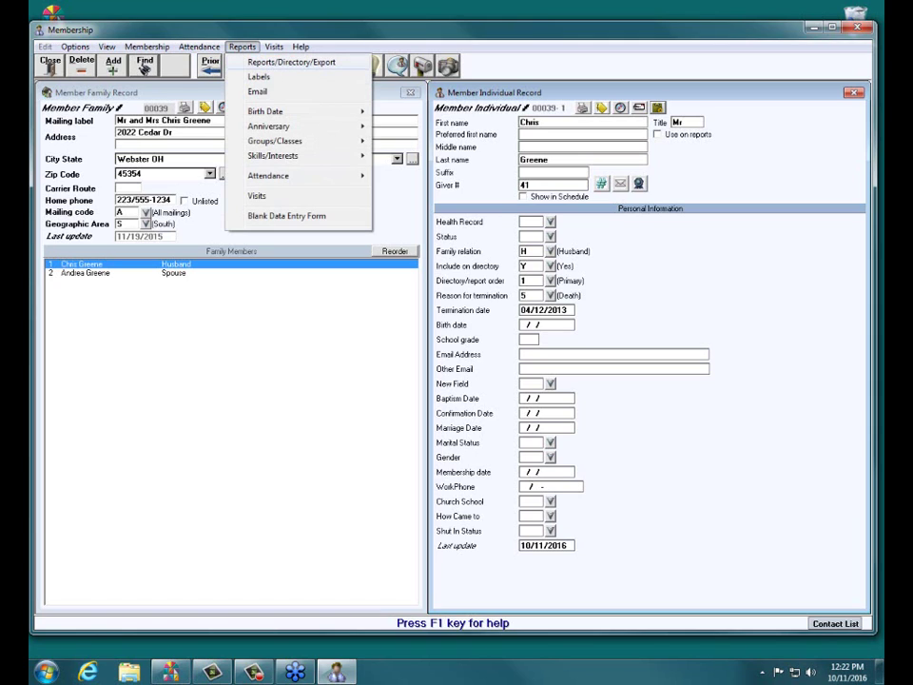
left_click(291, 62)
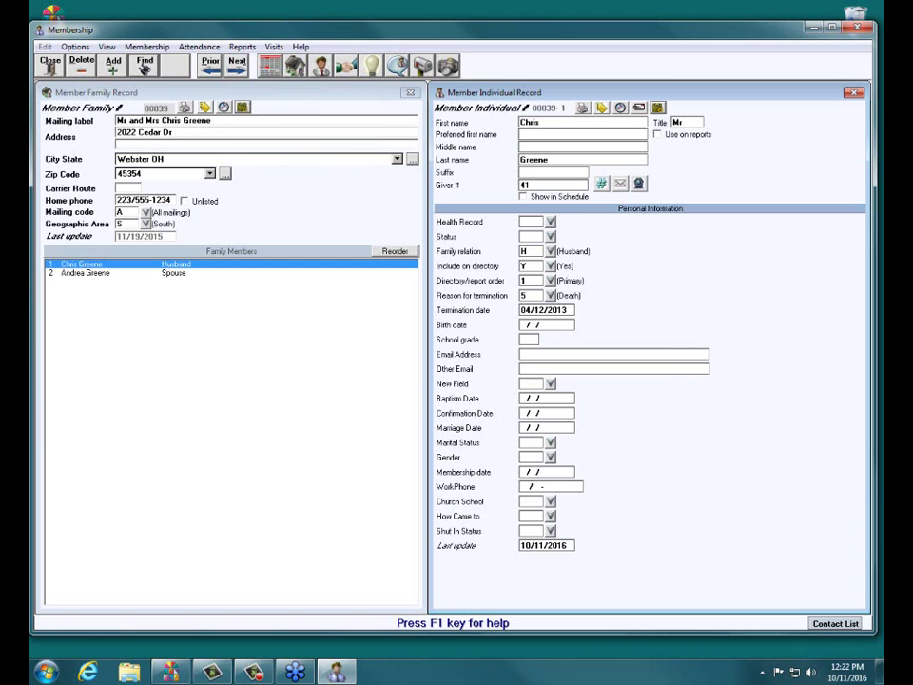
left_click(145, 64)
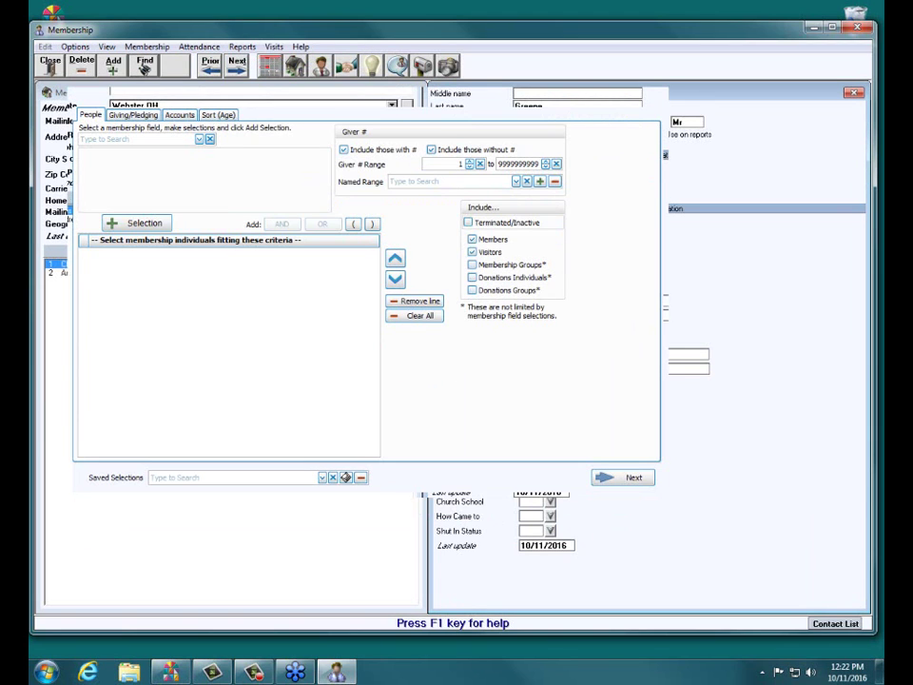
left_click(199, 139)
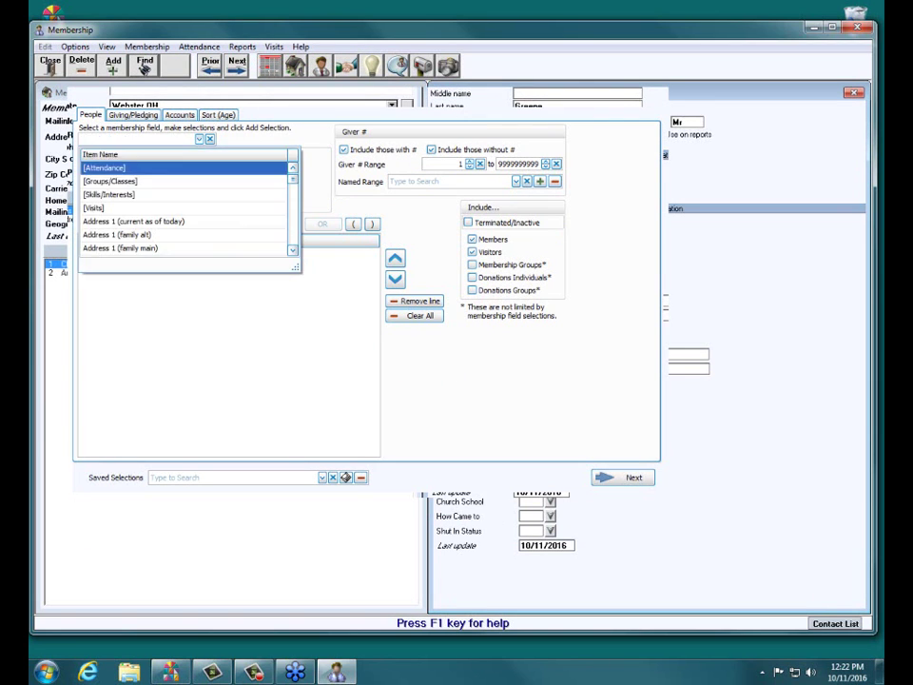
left_click(199, 139)
left_click(199, 139)
scroll(144, 69, "down", 7)
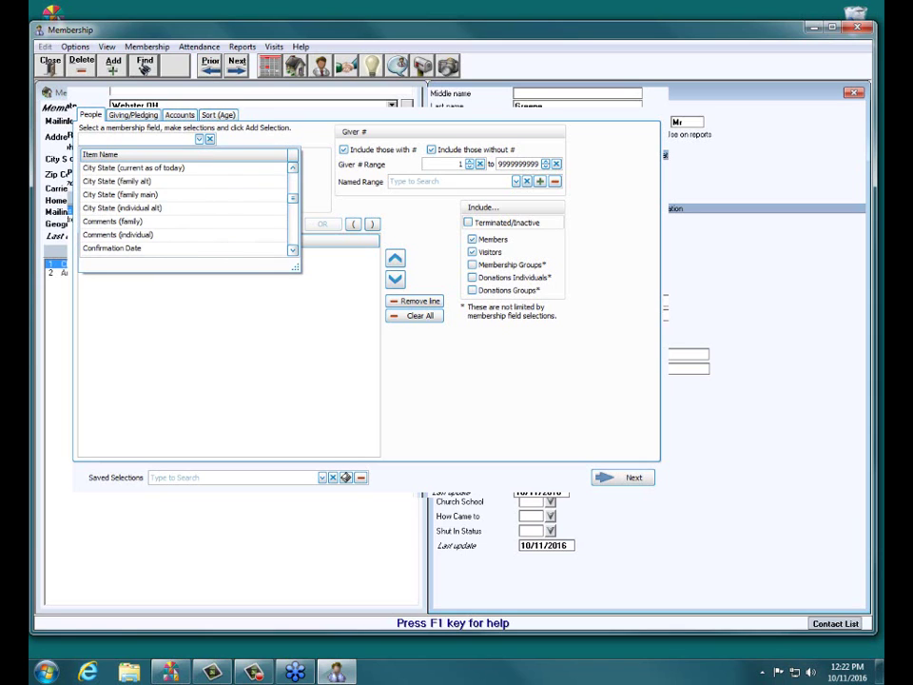
scroll(143, 69, "down", 3)
left_click(105, 181)
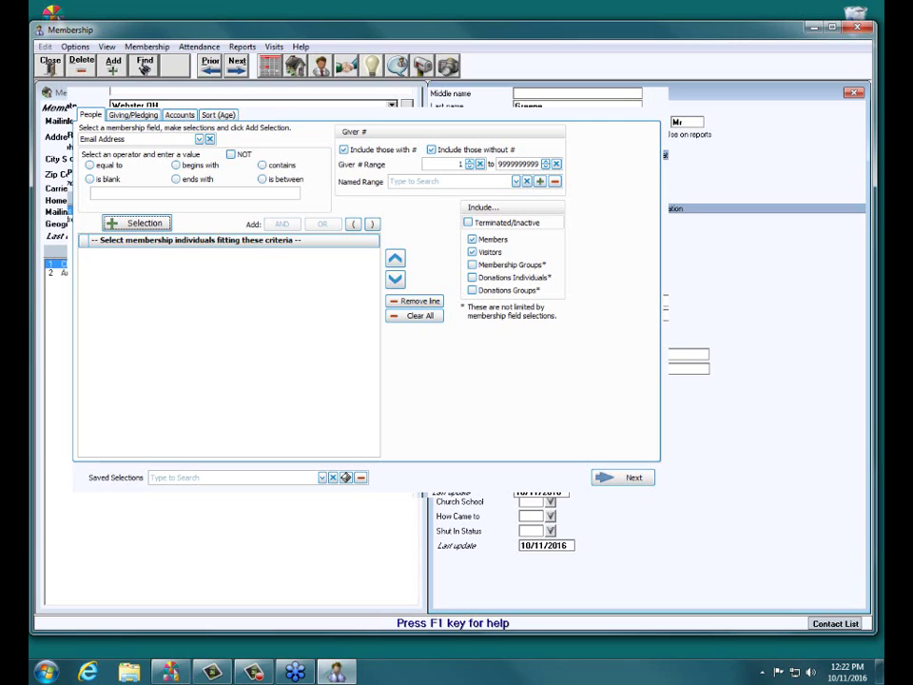
key("Escape")
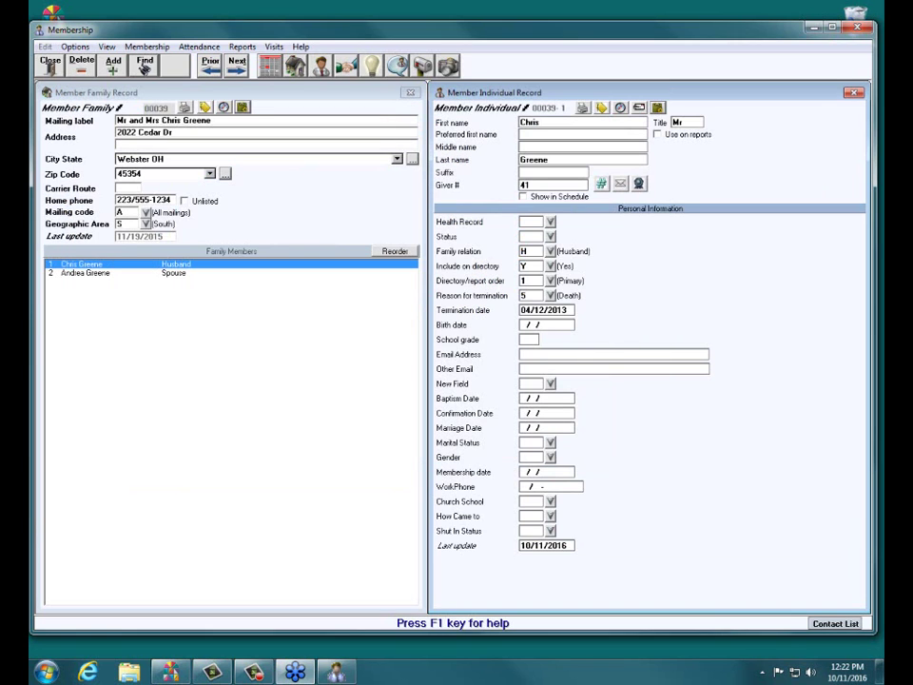
Run a member find with no criteria to list all current members, and review the email column.
left_click(144, 65)
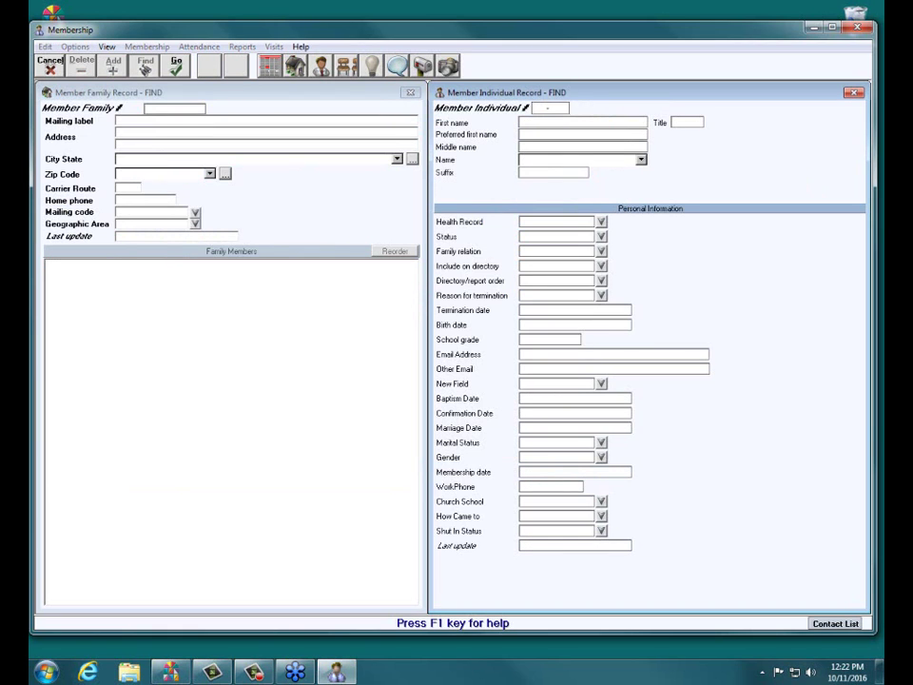
left_click(145, 67)
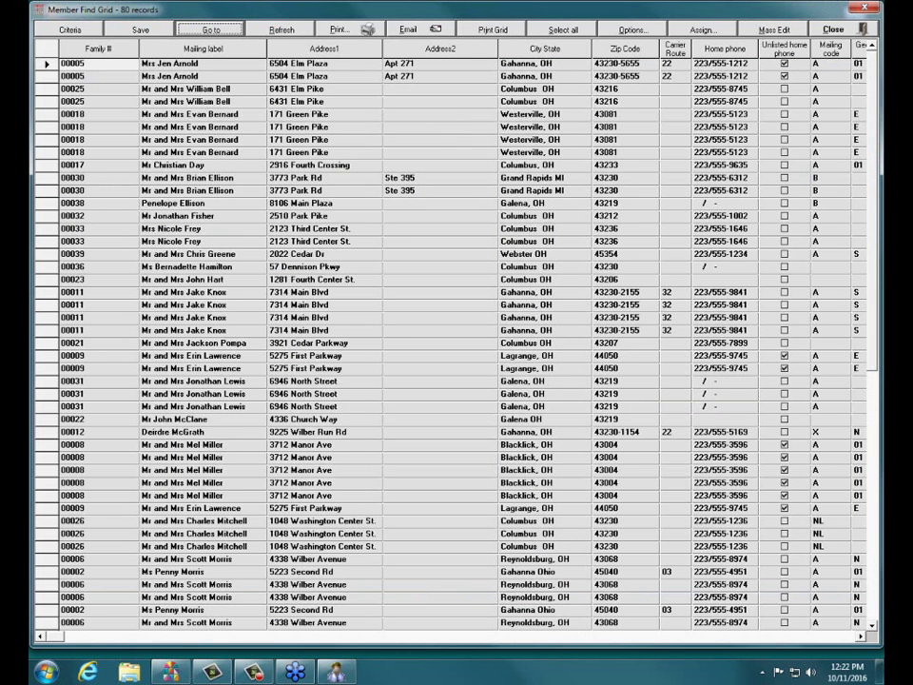
scroll(456, 343, "right", 10)
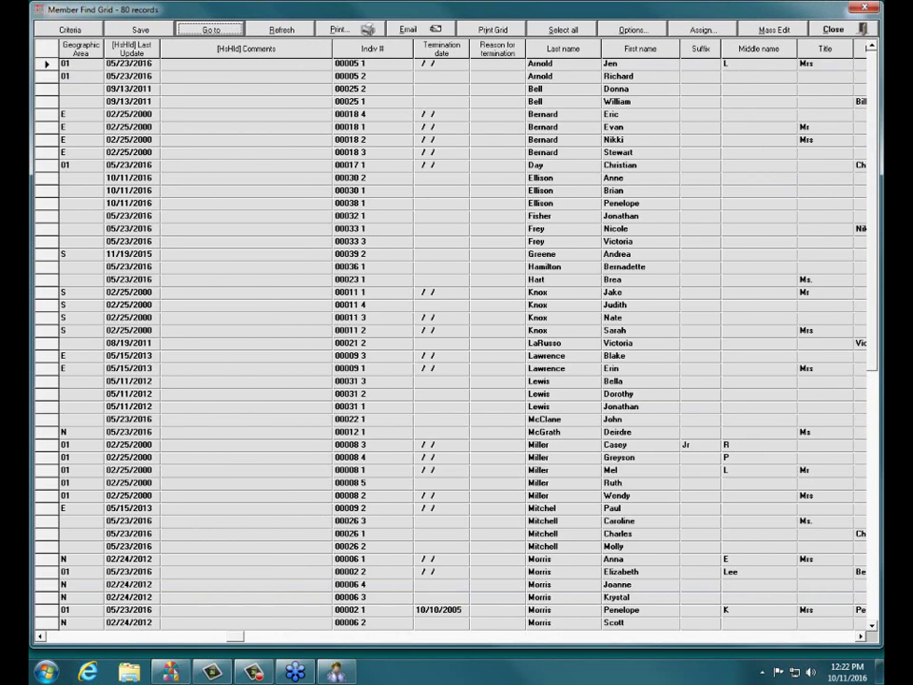
scroll(457, 343, "right", 5)
scroll(456, 342, "right", 5)
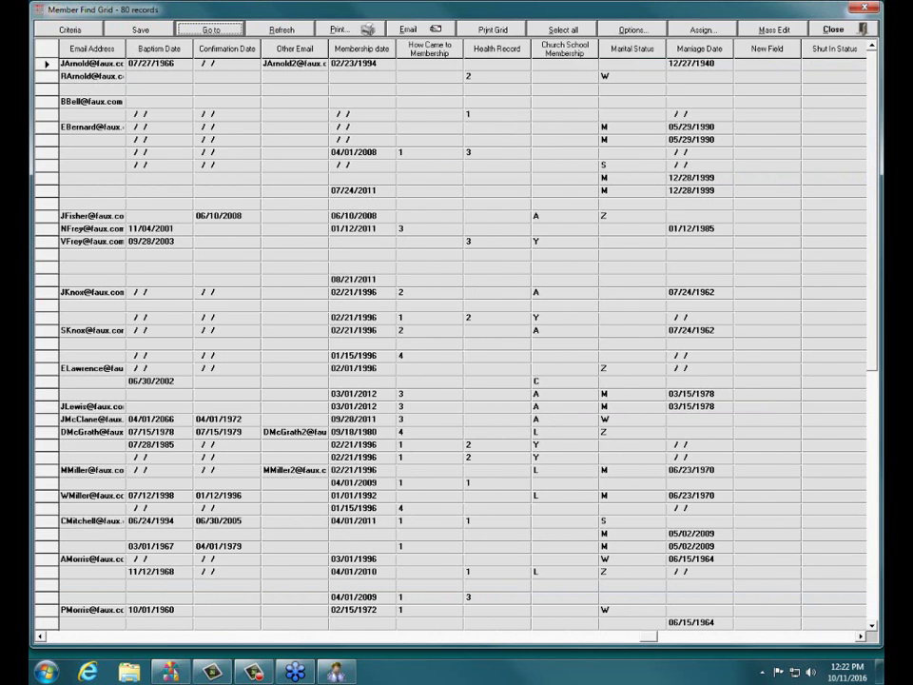
Sort the member results grid by Email Address in ascending order.
scroll(456, 342, "left", 1)
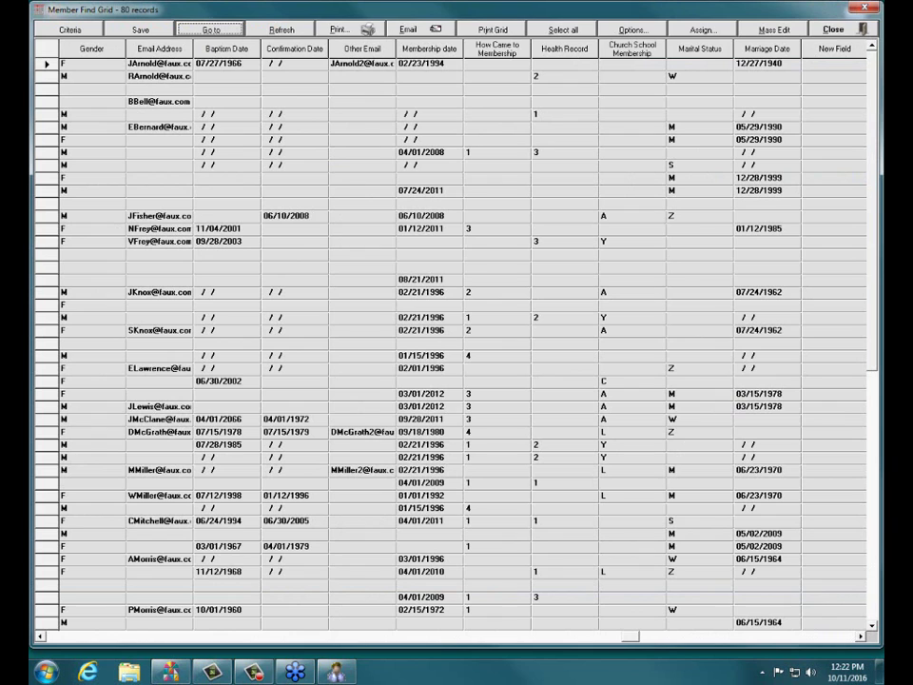
right_click(175, 51)
left_click(216, 59)
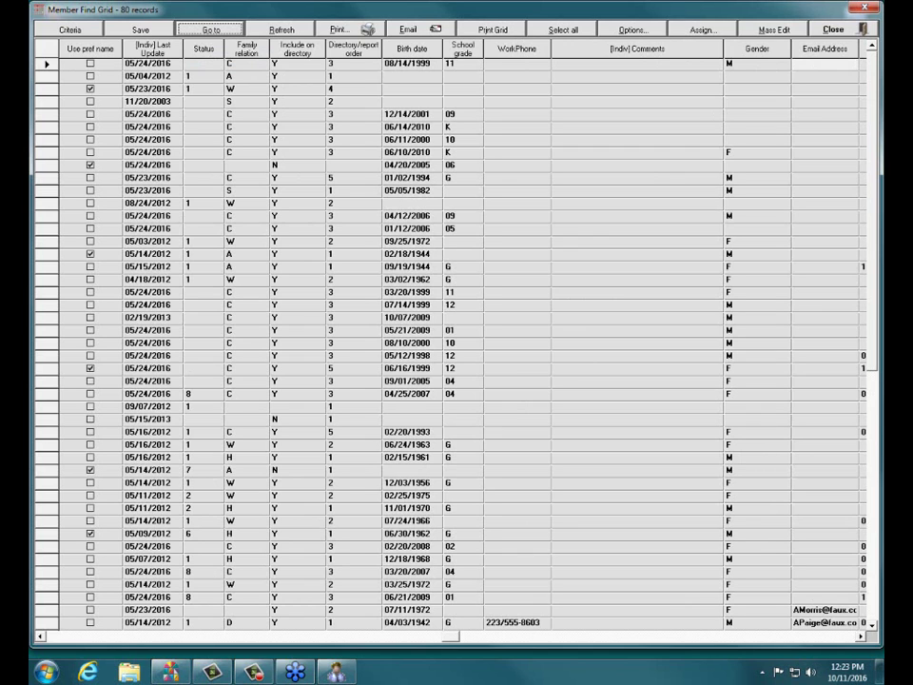
scroll(456, 343, "right", 3)
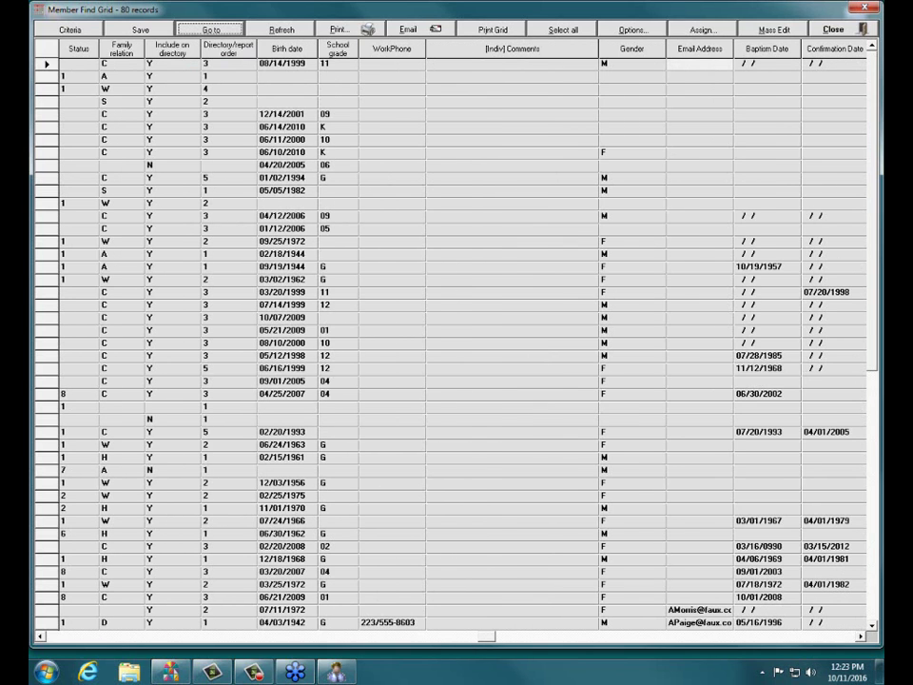
scroll(456, 342, "right", 3)
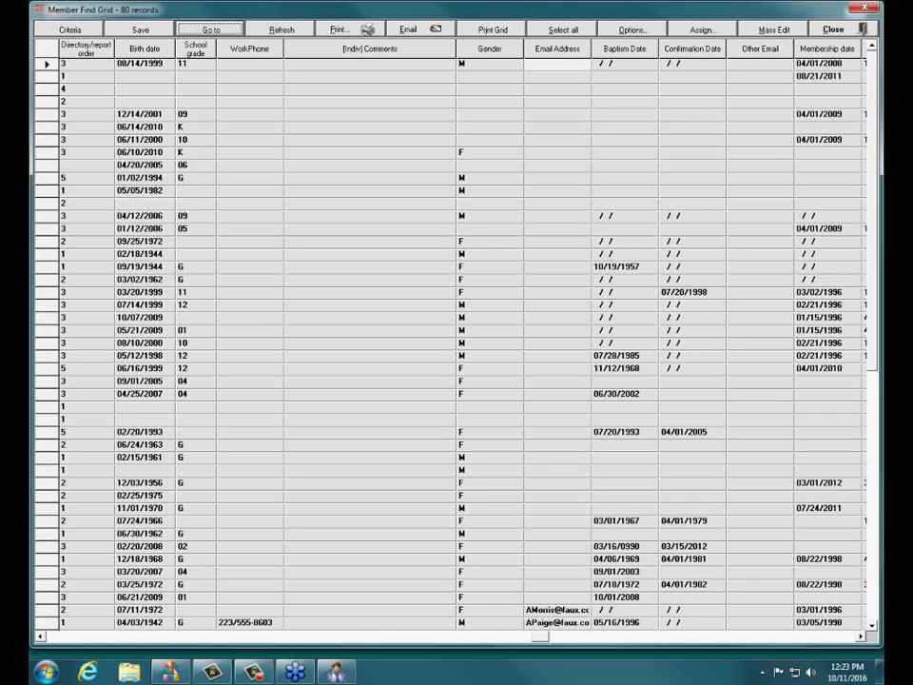
Close the results grid and find all members with Status 1.
left_click(833, 29)
left_click(145, 65)
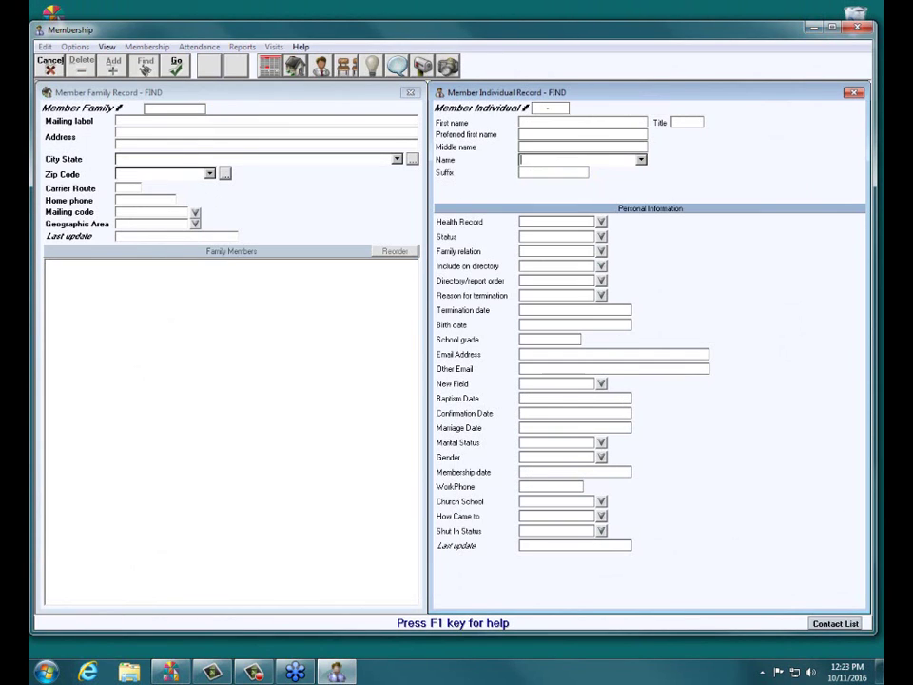
left_click(551, 236)
type("1")
key("Return")
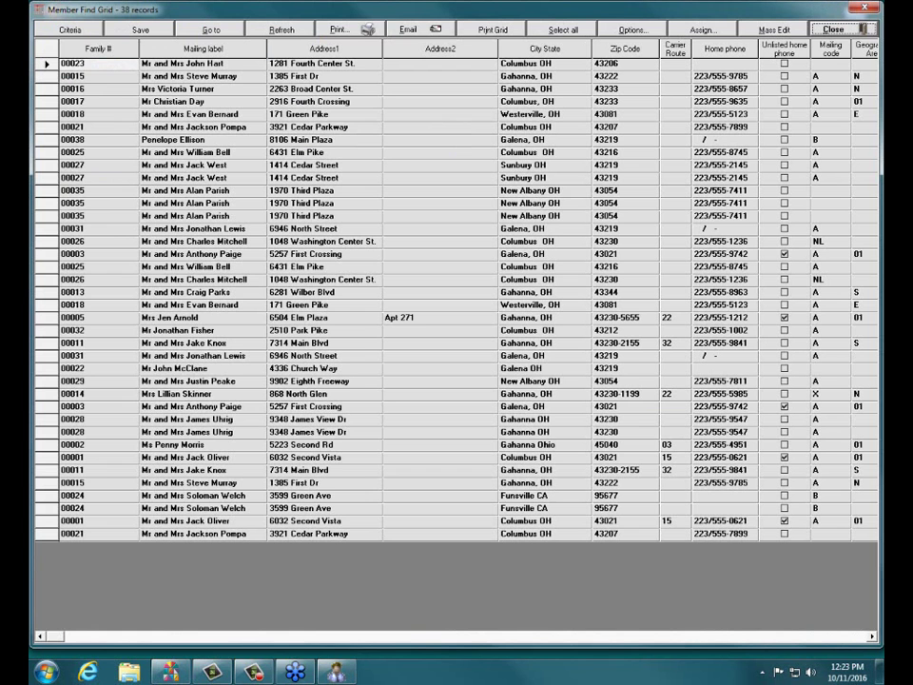
Examine the Status, marital status and Email Address columns of the found members, and close the results grid.
scroll(456, 342, "right", 3)
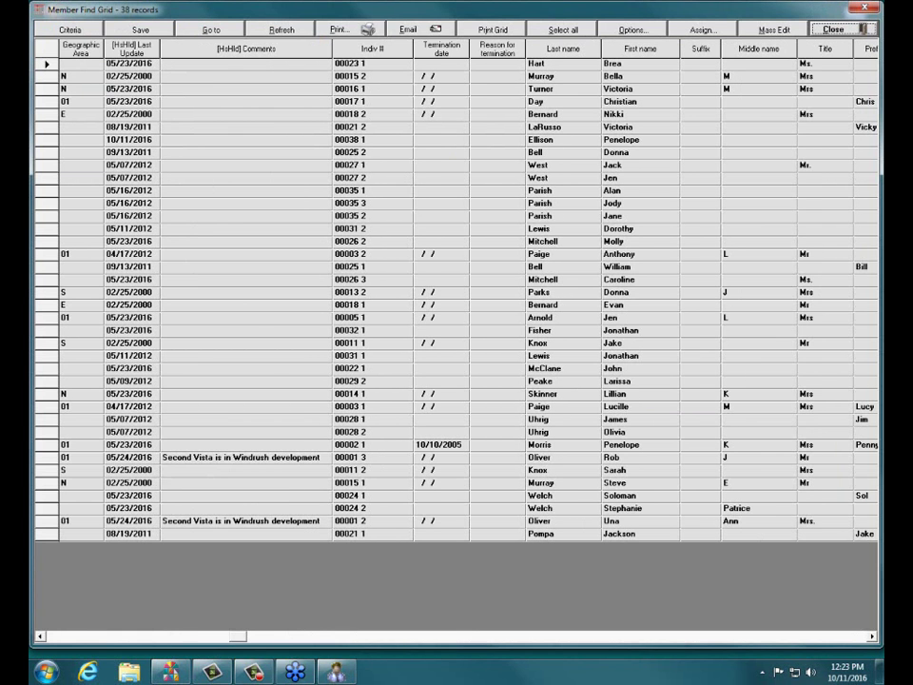
scroll(456, 298, "right", 5)
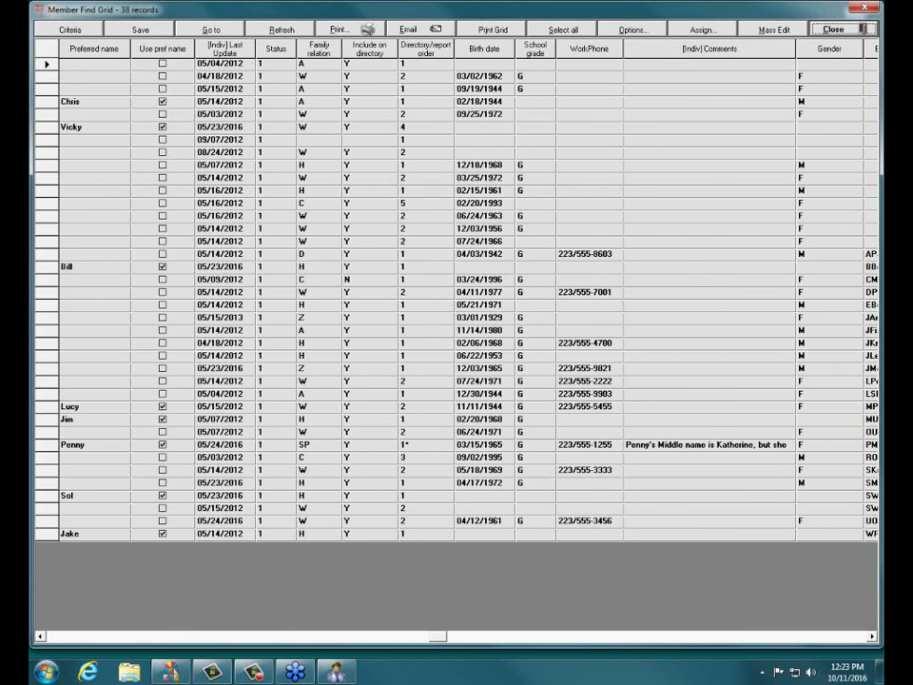
scroll(457, 298, "right", 5)
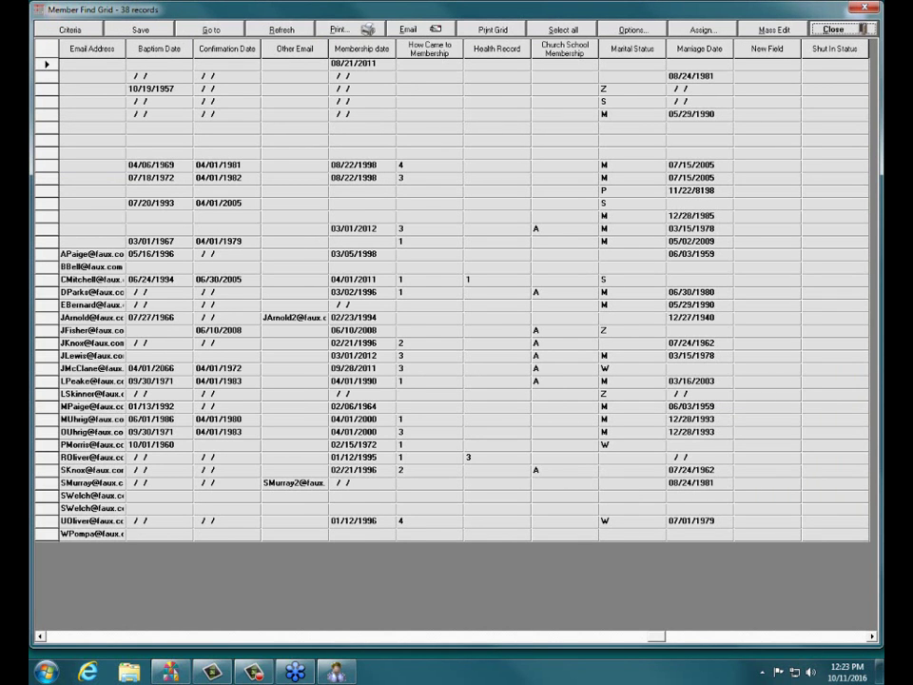
scroll(456, 297, "left", 3)
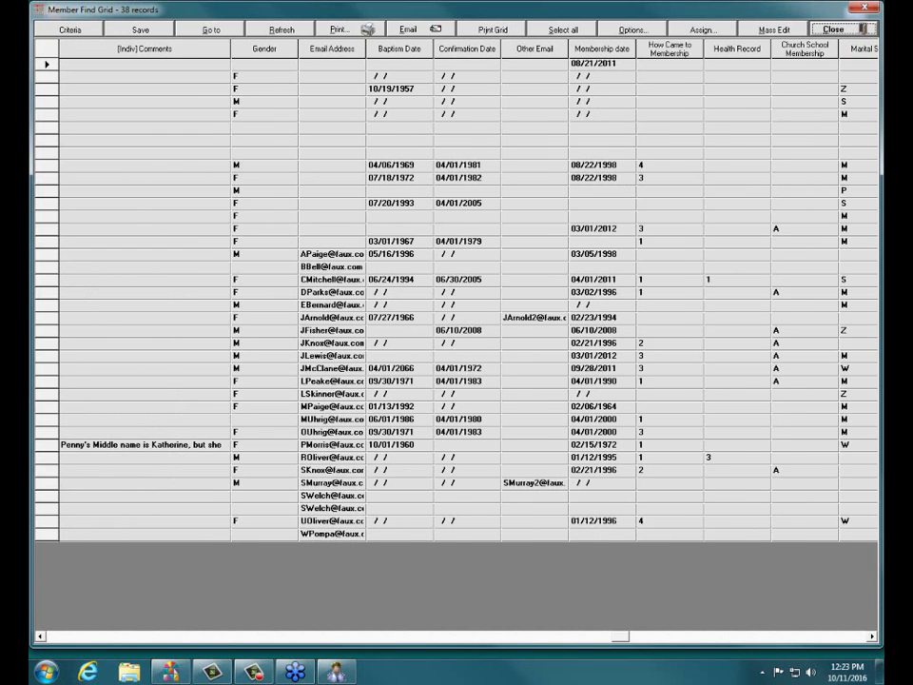
scroll(456, 298, "left", 3)
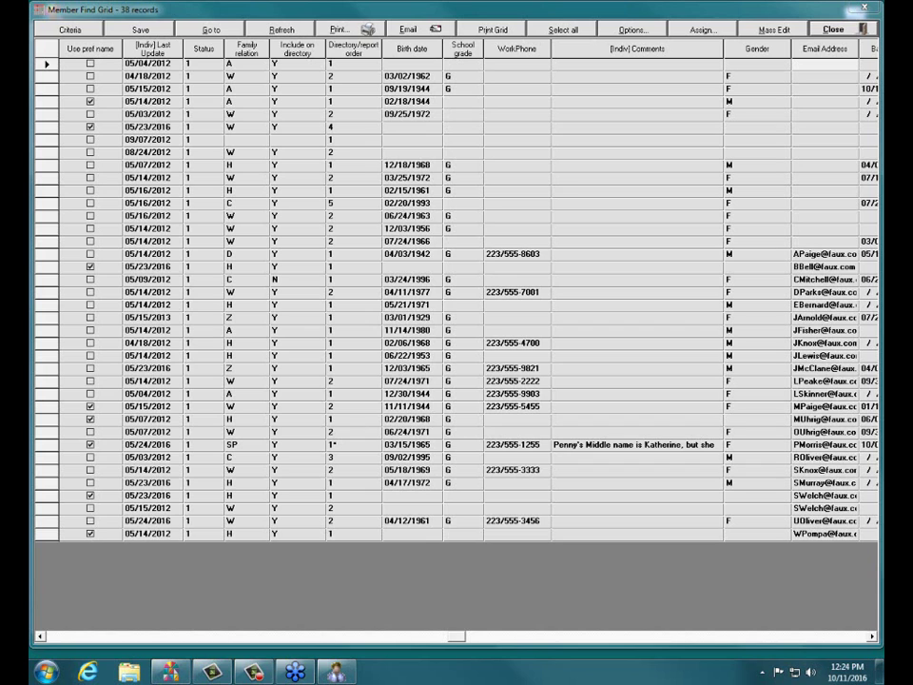
key("Escape")
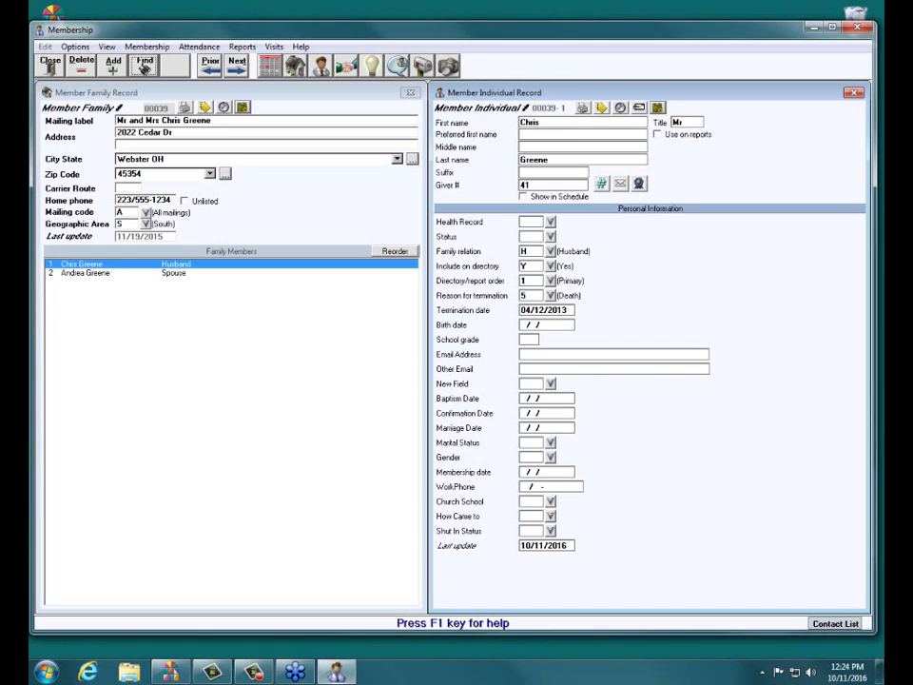
Switch to Internet Explorer and open the playlists of the Church Windows YouTube channel at youtube.com/churchwindows.
left_click(88, 671)
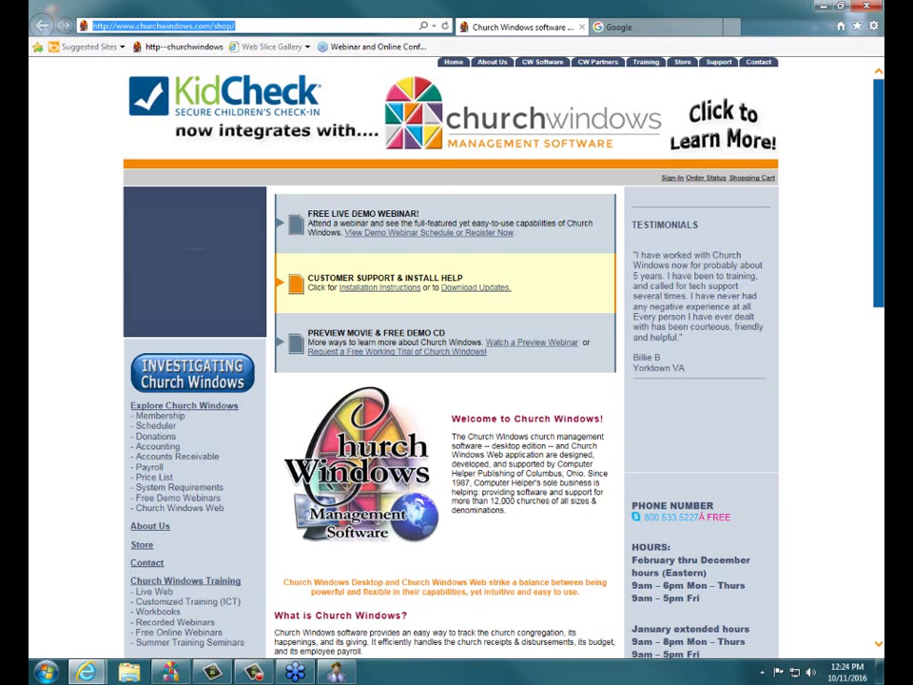
type("youtube.com/")
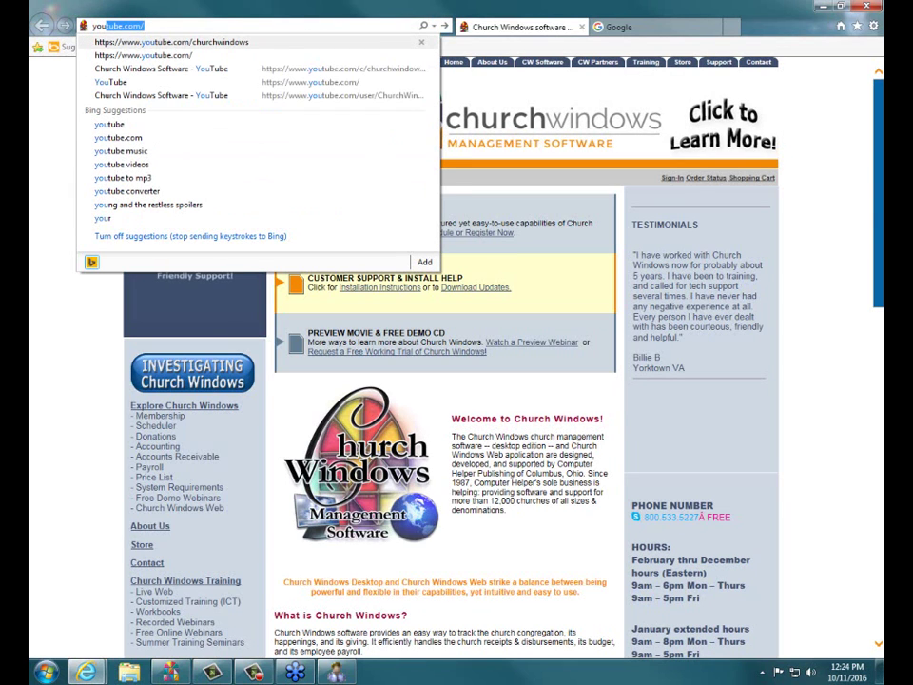
left_click(171, 42)
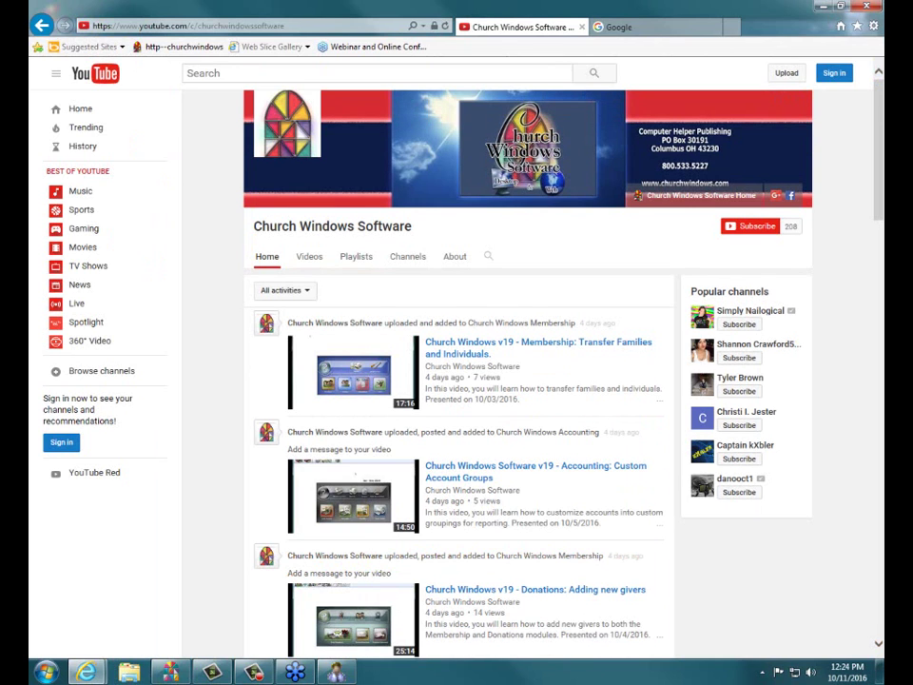
left_click(356, 256)
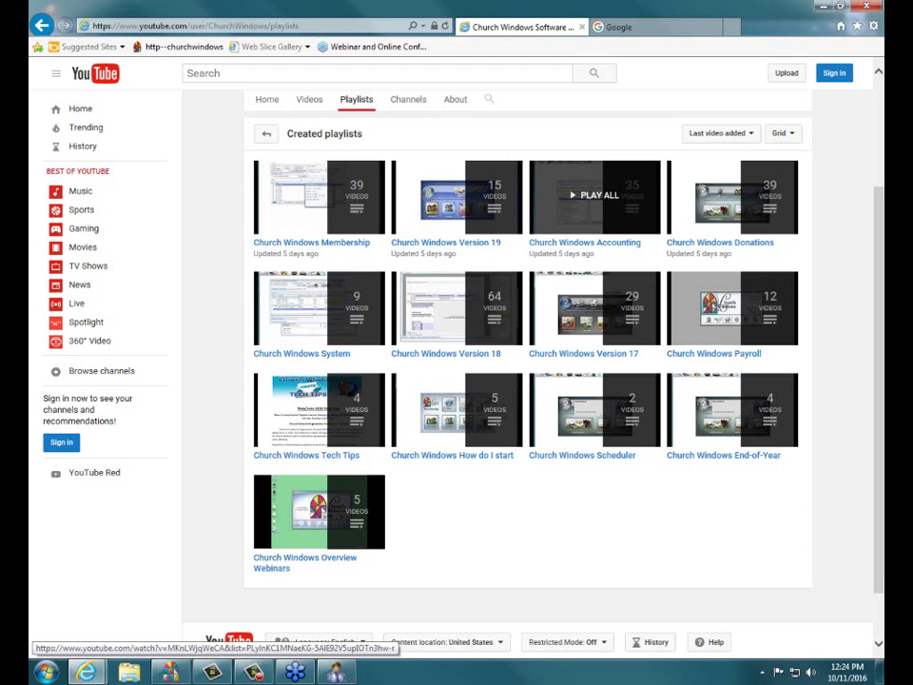
Close the browser and return to the main menu of the Membership module.
left_click(653, 27)
left_click(715, 27)
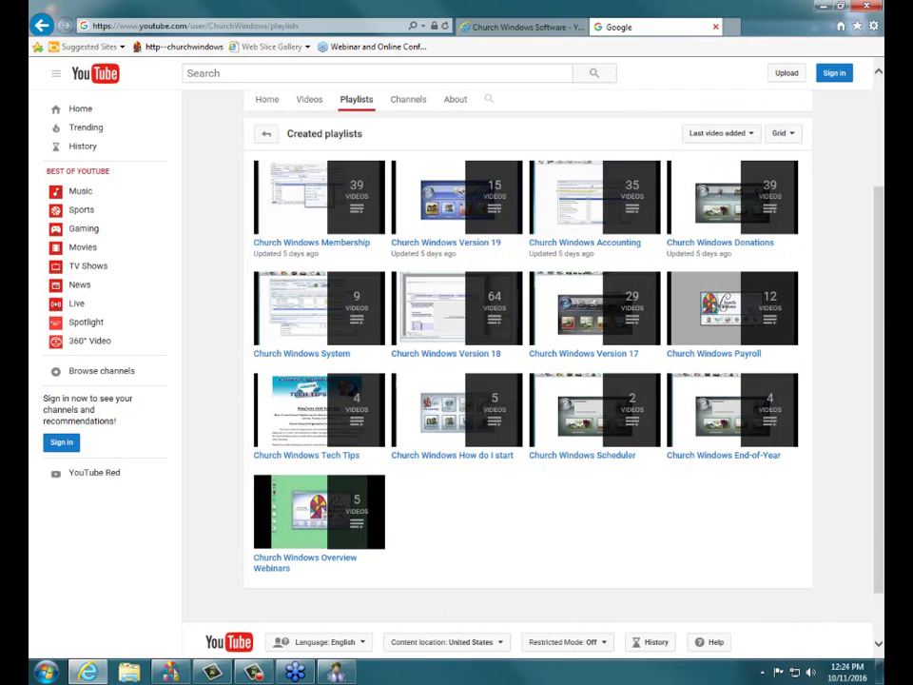
left_click(715, 27)
left_click(741, 28)
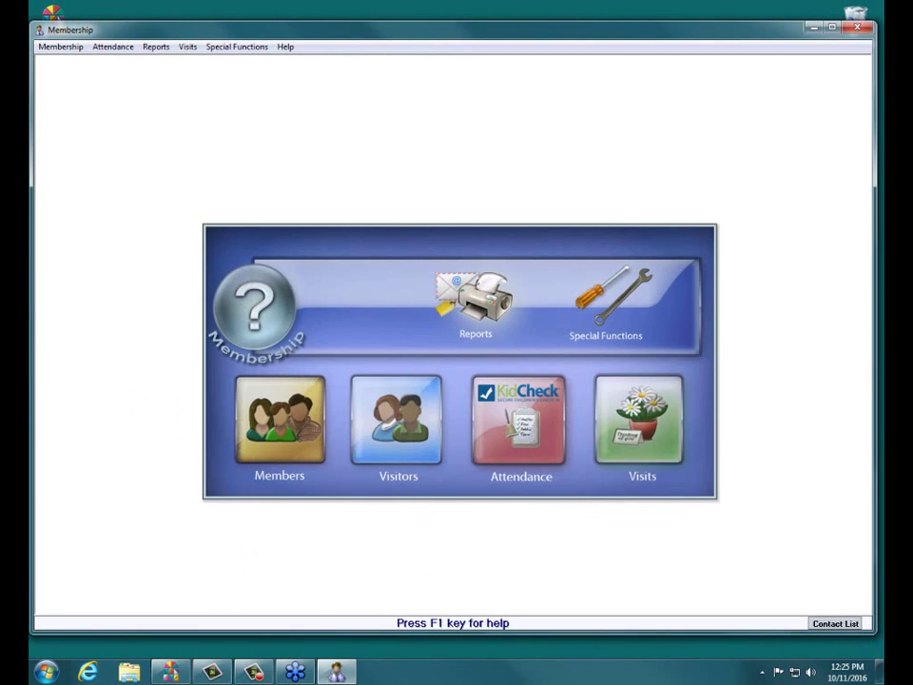
Close the Membership module and end the GoToWebinar session for everyone.
left_click(857, 27)
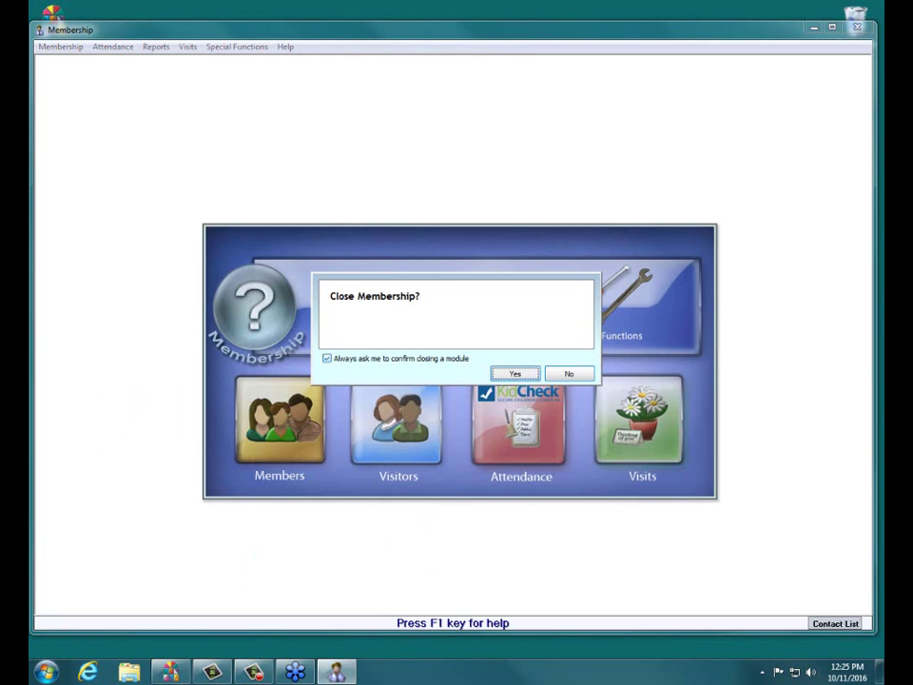
key("Return")
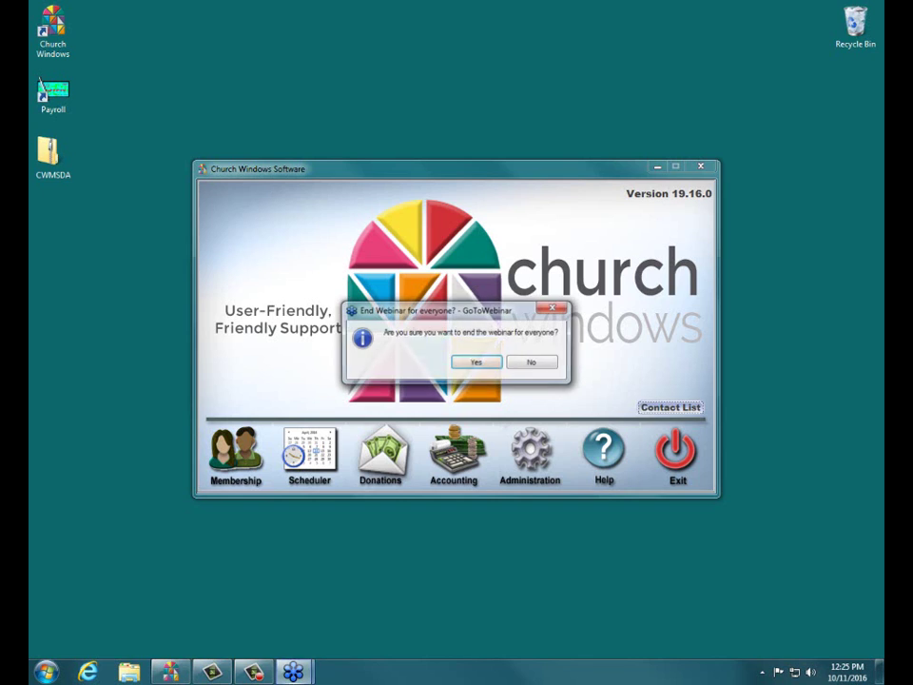
key("Return")
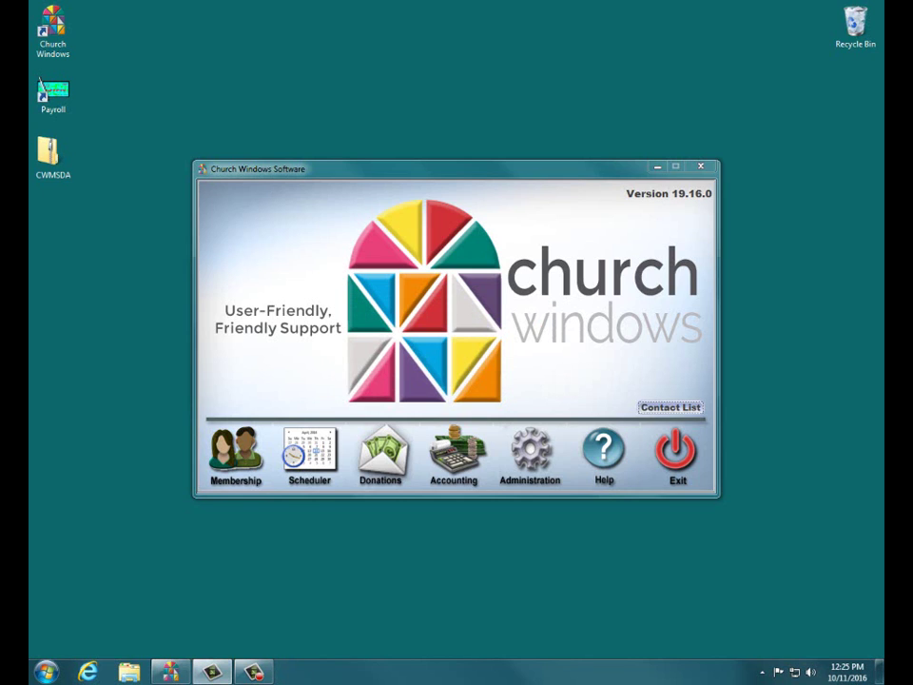